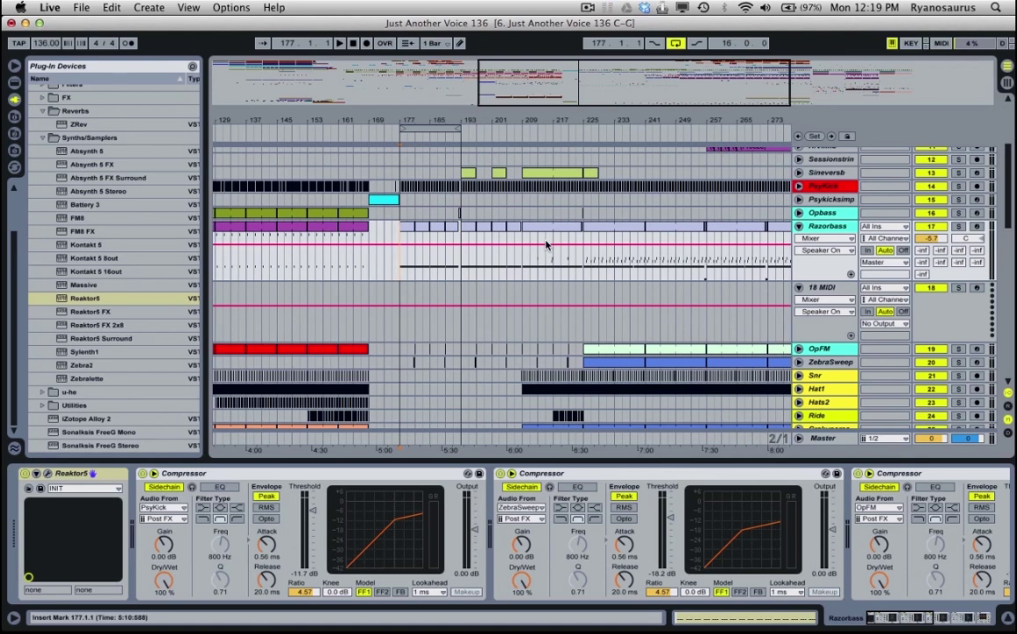
Step: Play the arrangement from bar 177 and audition the Razorbass track briefly in solo
scroll(546, 245, "right", 1)
scroll(546, 246, "up", 5)
scroll(546, 245, "down", 4)
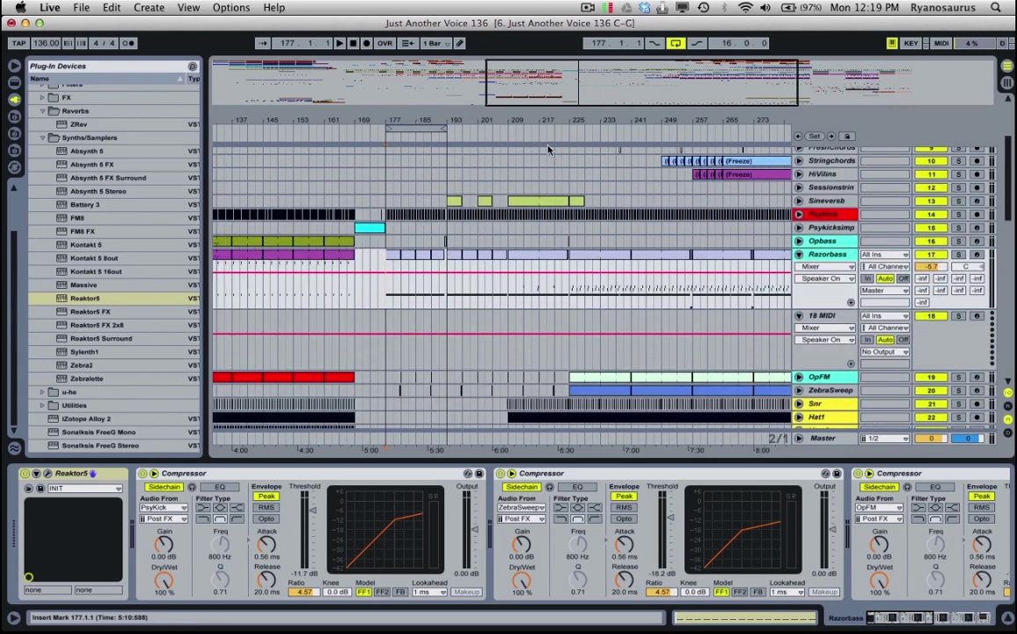
left_click_drag(488, 88, 498, 231)
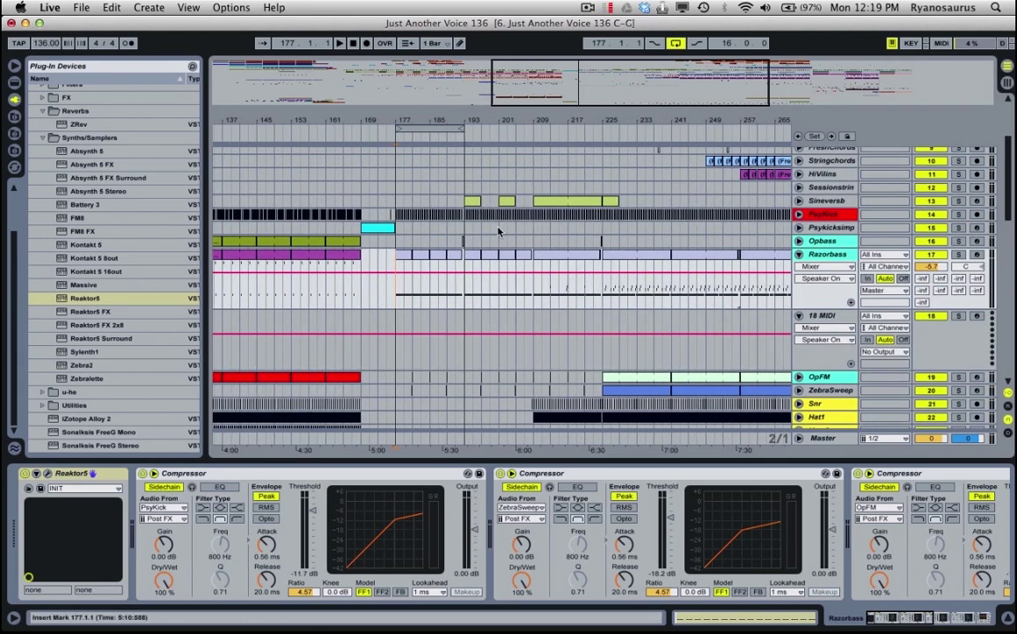
scroll(498, 232, "right", 3)
left_click(390, 256)
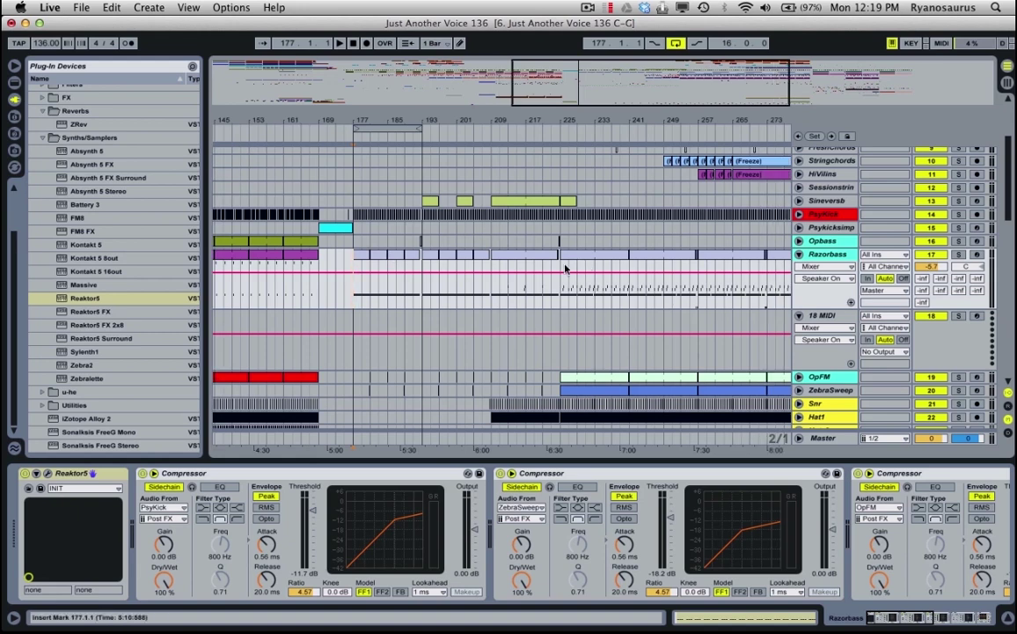
left_click(345, 274)
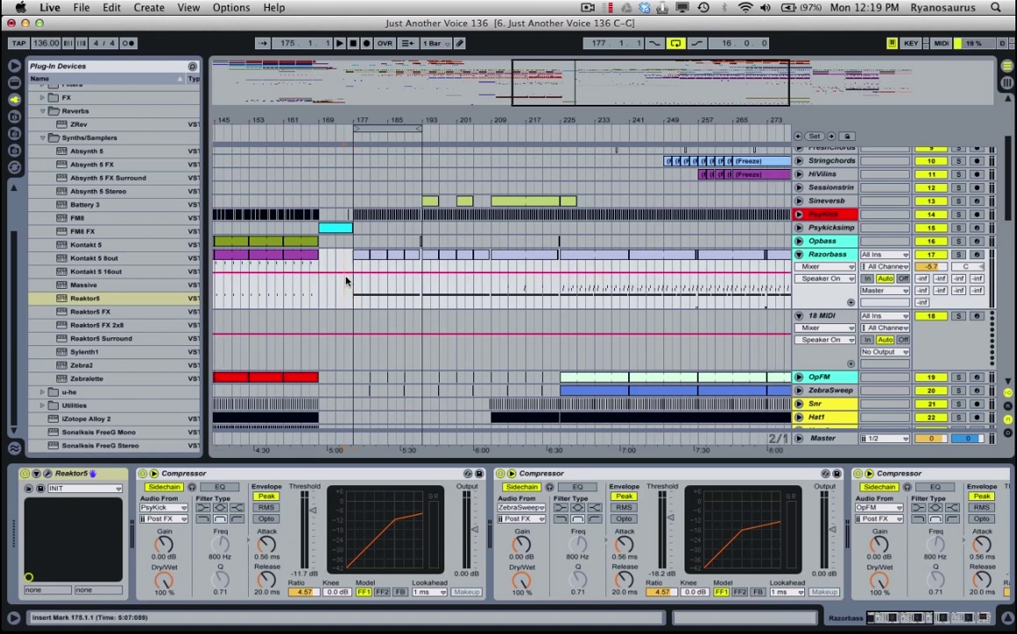
left_click(358, 294)
key("space")
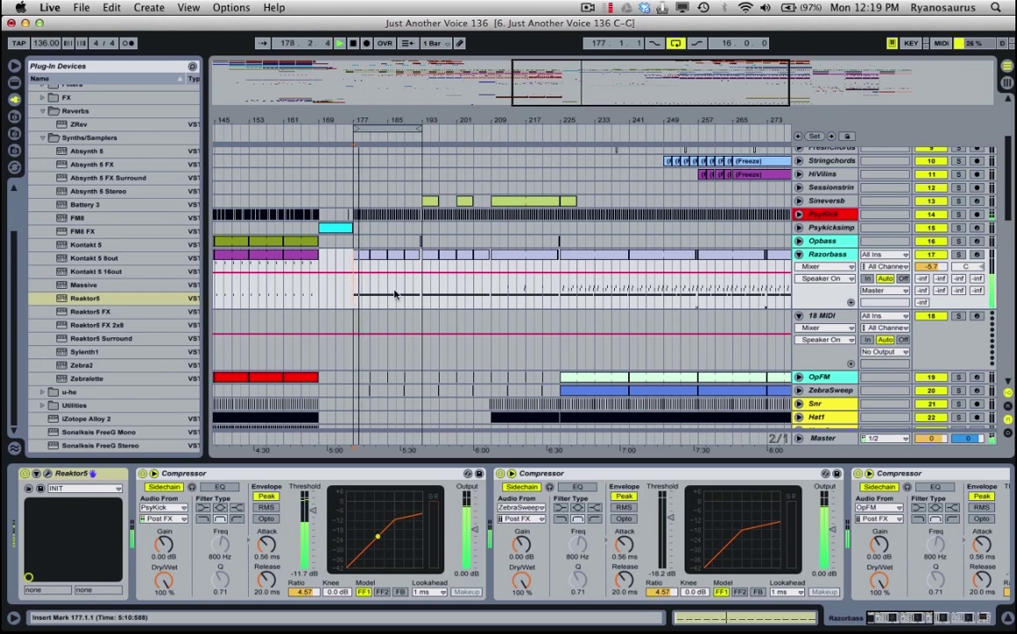
left_click(959, 254)
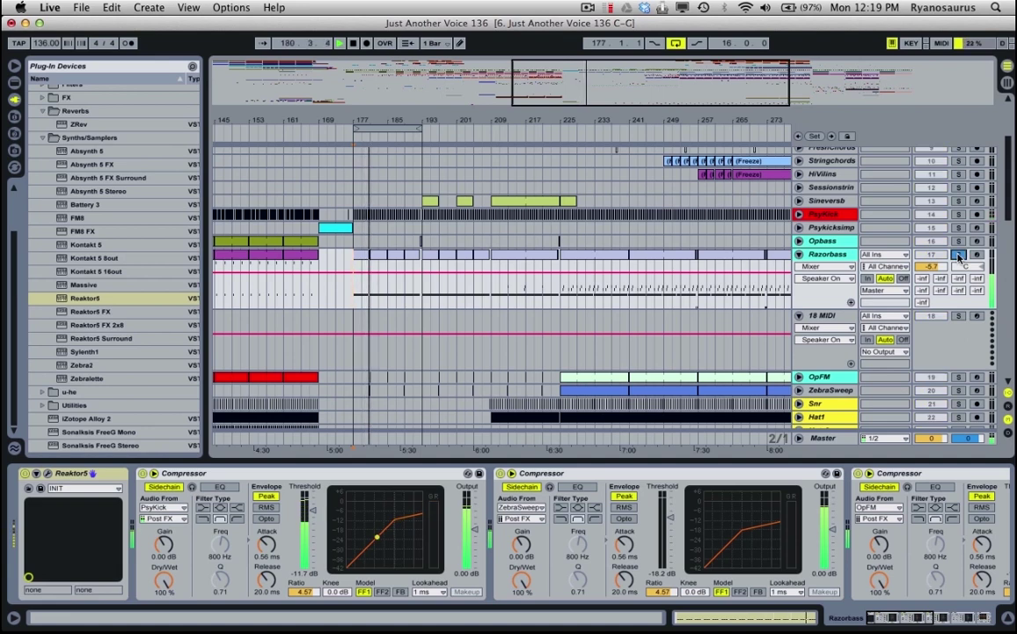
left_click(960, 255)
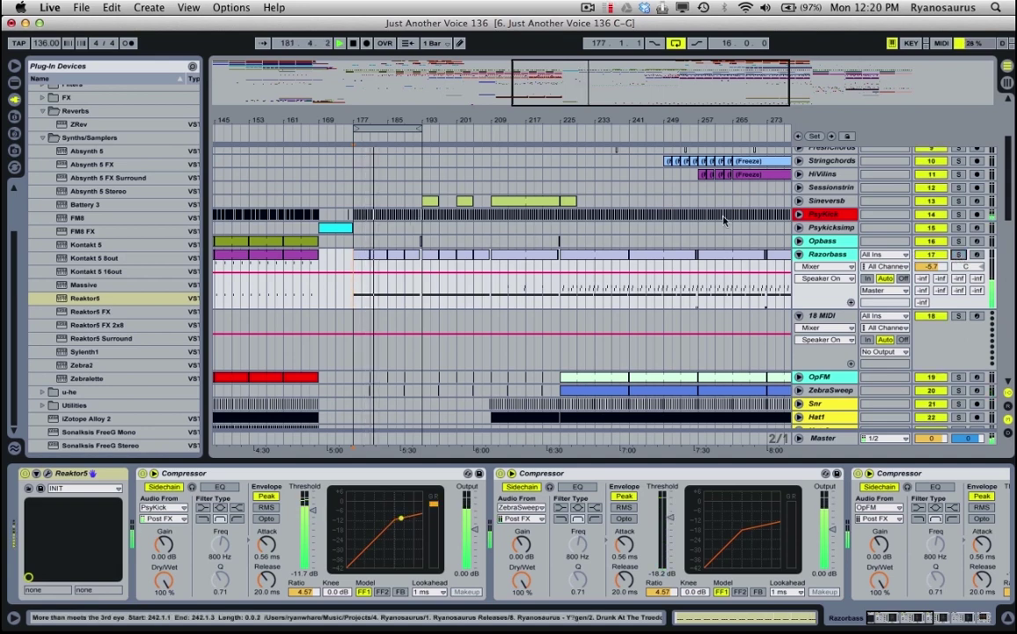
Step: Stop playback and load the Reaktor5 instrument onto the empty MIDI track 18
scroll(766, 223, "left", 3)
scroll(765, 223, "down", 1)
left_click_drag(551, 71, 552, 102)
scroll(471, 302, "down", 5)
left_click(450, 240)
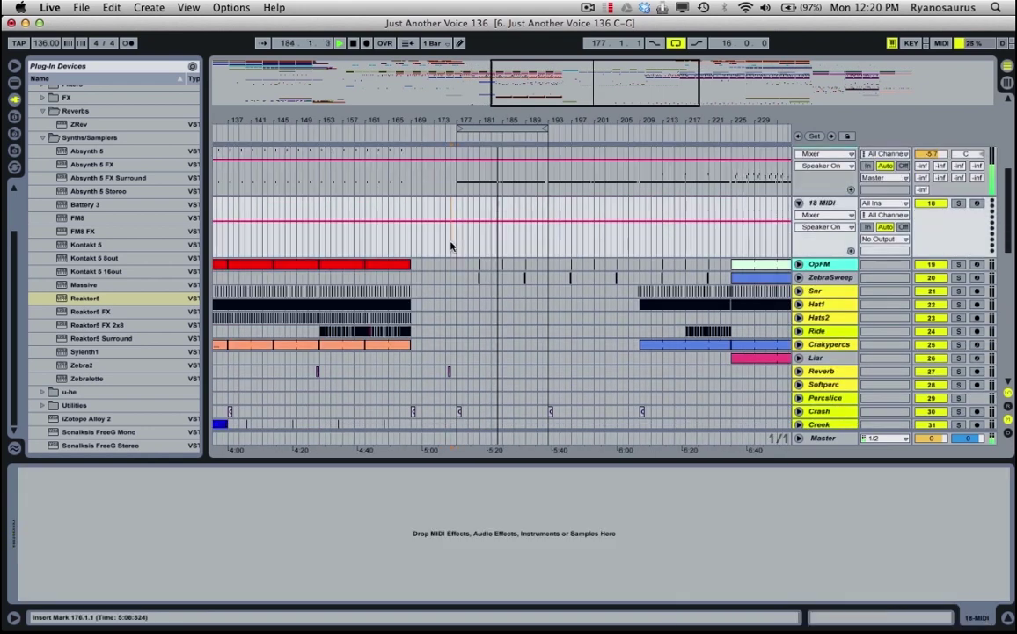
key("space")
scroll(456, 251, "up", 5)
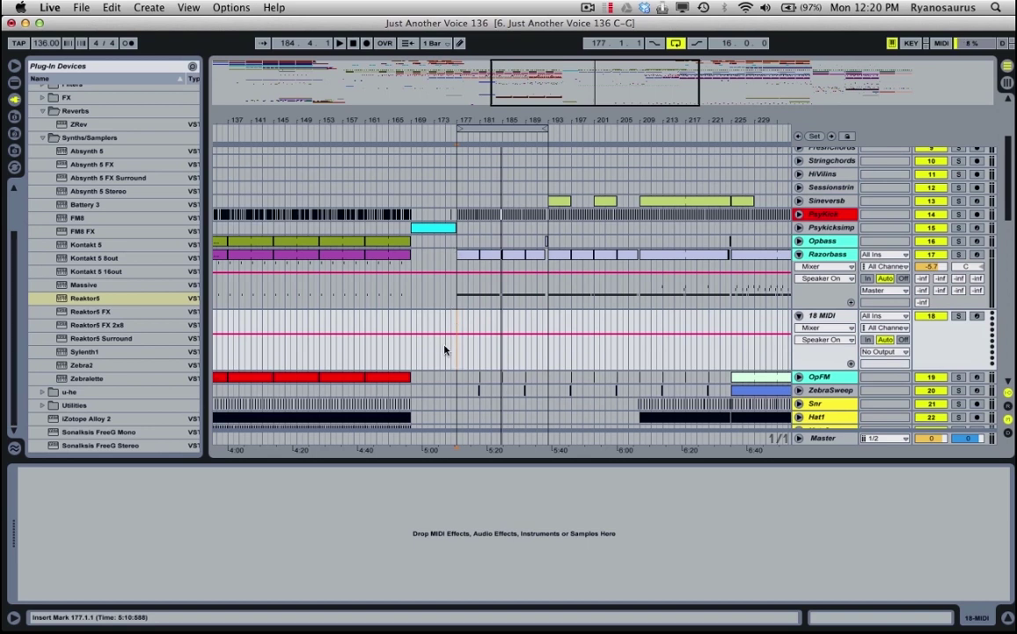
scroll(584, 304, "down", 2)
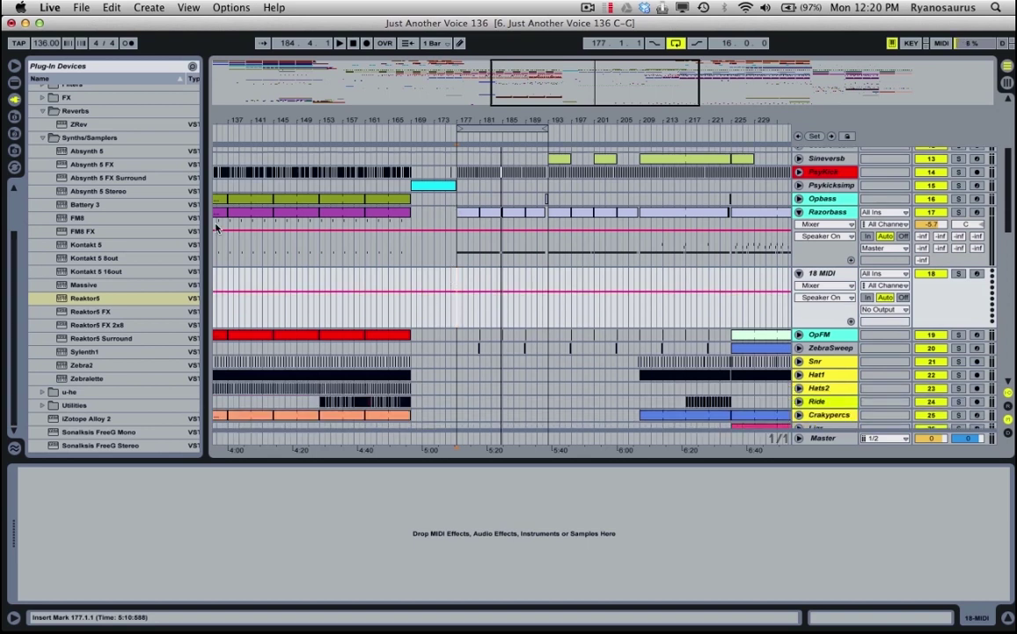
left_click(62, 303)
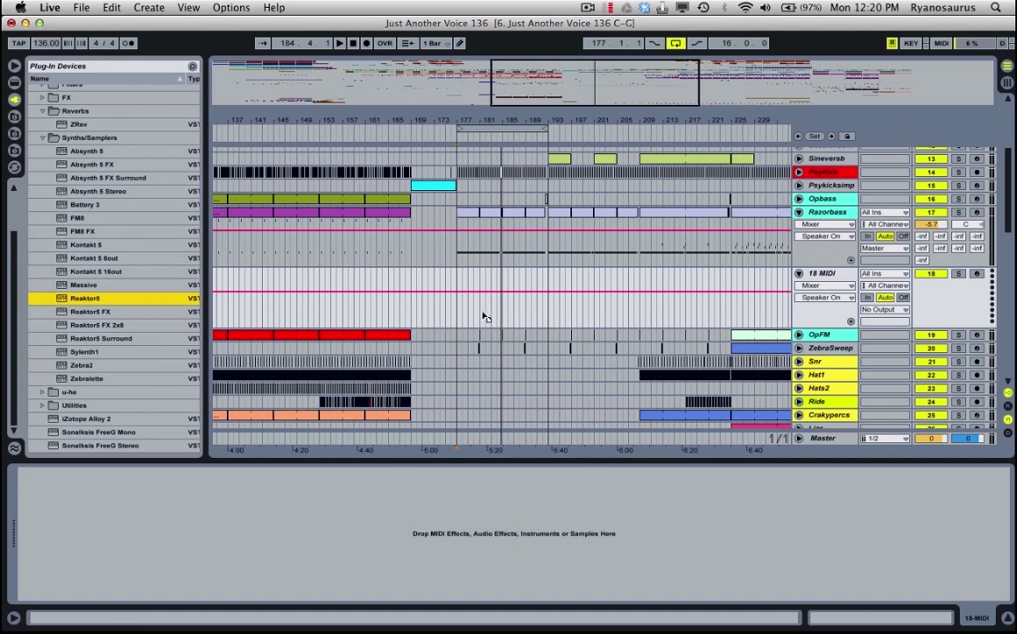
left_click_drag(483, 317, 484, 316)
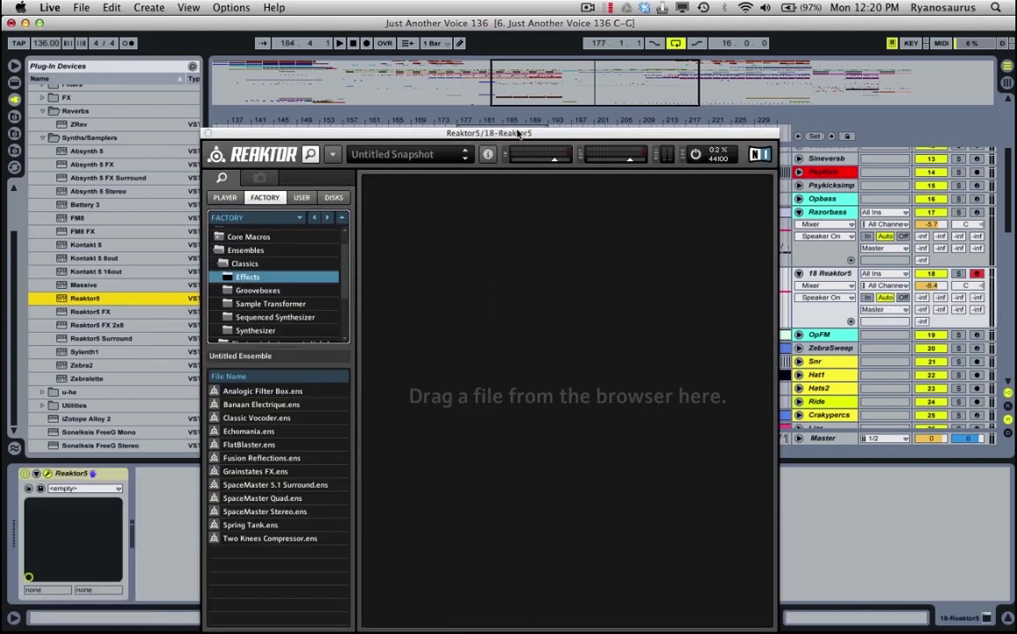
Step: Load Razor.rkplr from Reaktor's Player library into the empty ensemble
left_click_drag(519, 133, 474, 39)
left_click(181, 104)
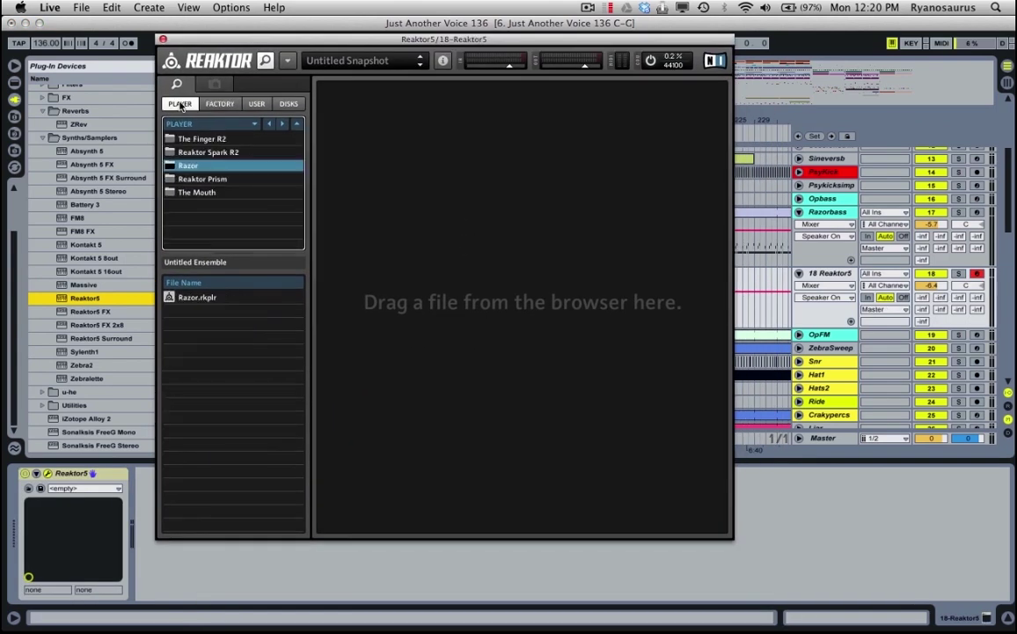
left_click(185, 297)
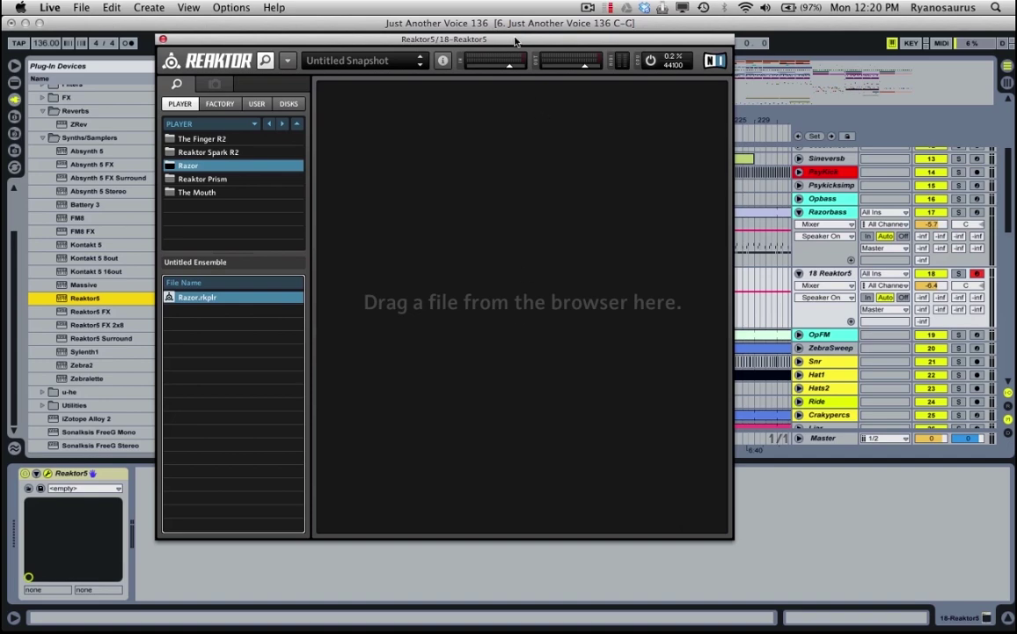
Step: Copy the Razorbass clip at bars 177 to 181 onto the Reaktor5 track and mute the Razorbass track
left_click_drag(515, 46, 537, 453)
left_click(462, 224)
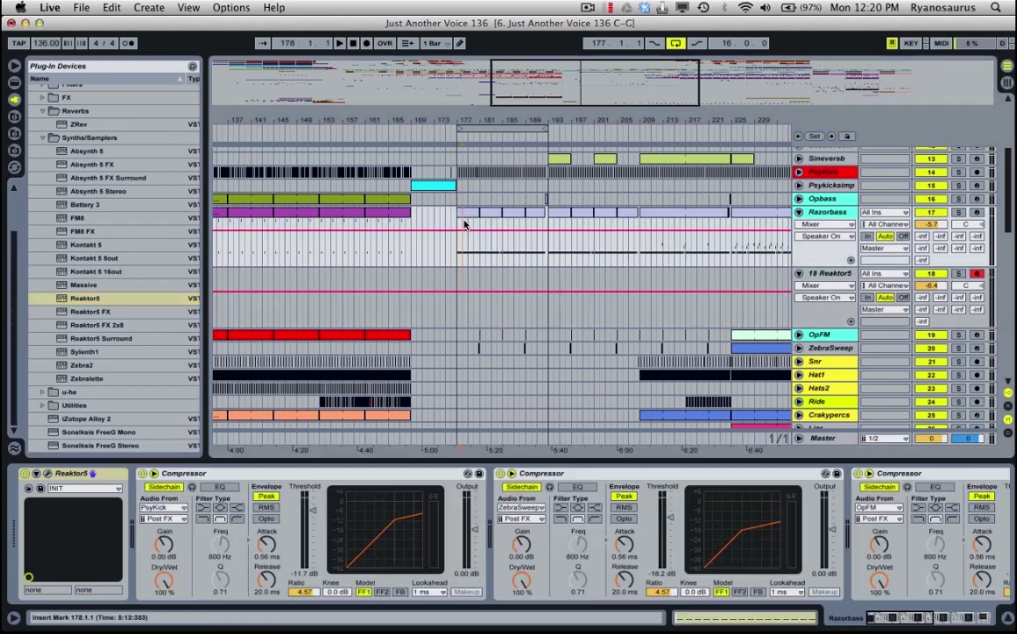
left_click(465, 213)
left_click(931, 211)
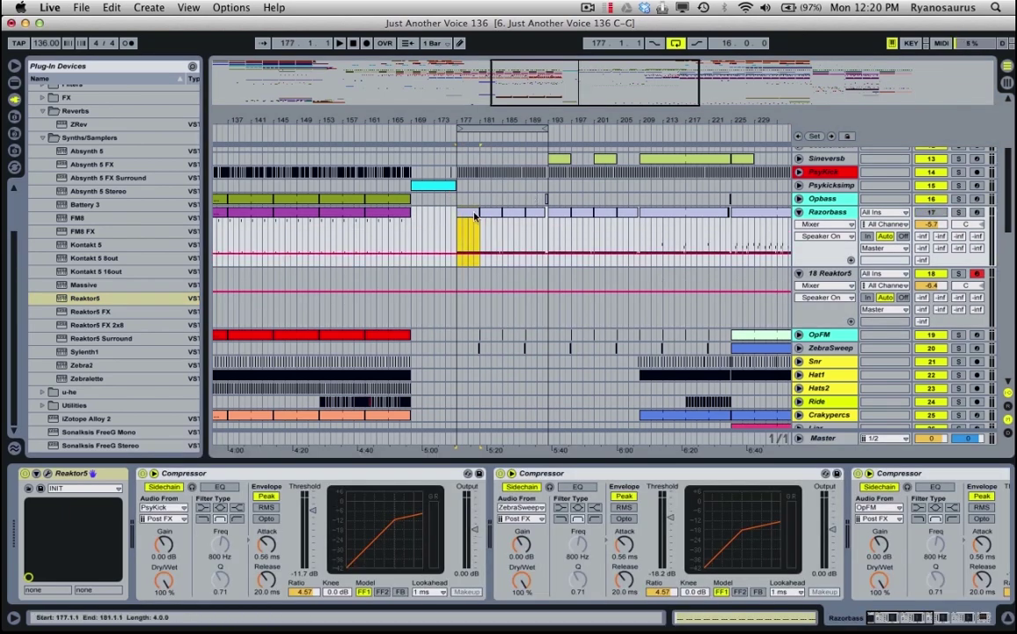
key("Down")
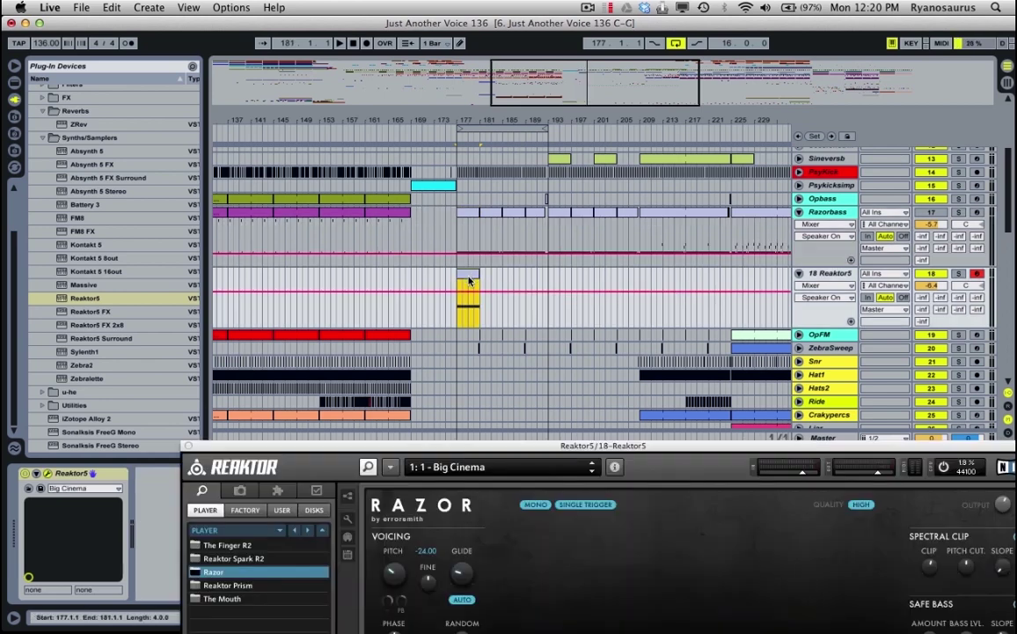
Step: Loop the copied four-bar clip and play it with the Reaktor5 track soloed
key("super+l")
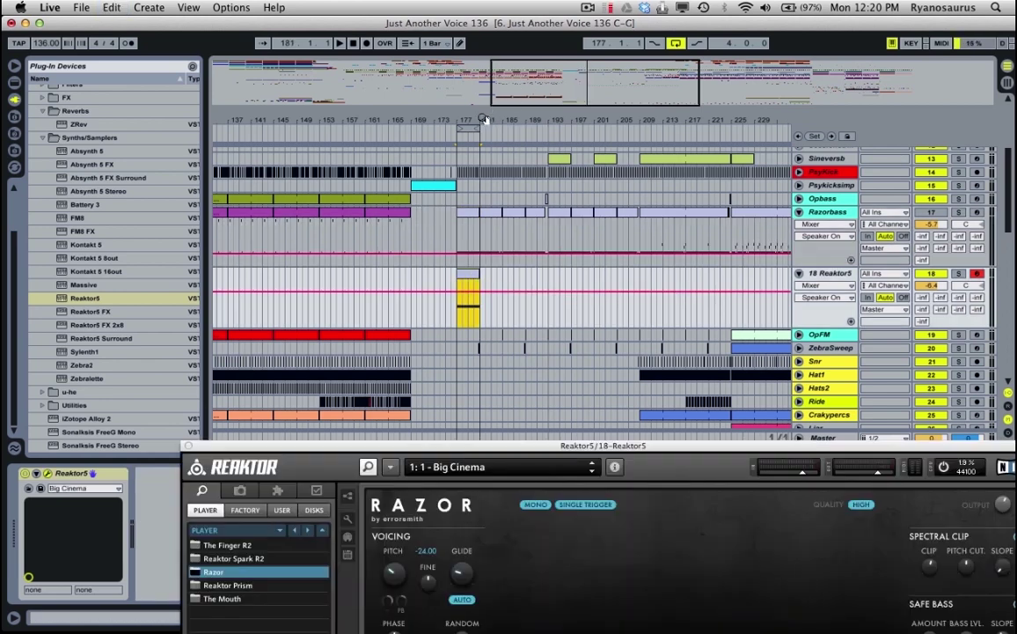
left_click_drag(483, 118, 483, 120)
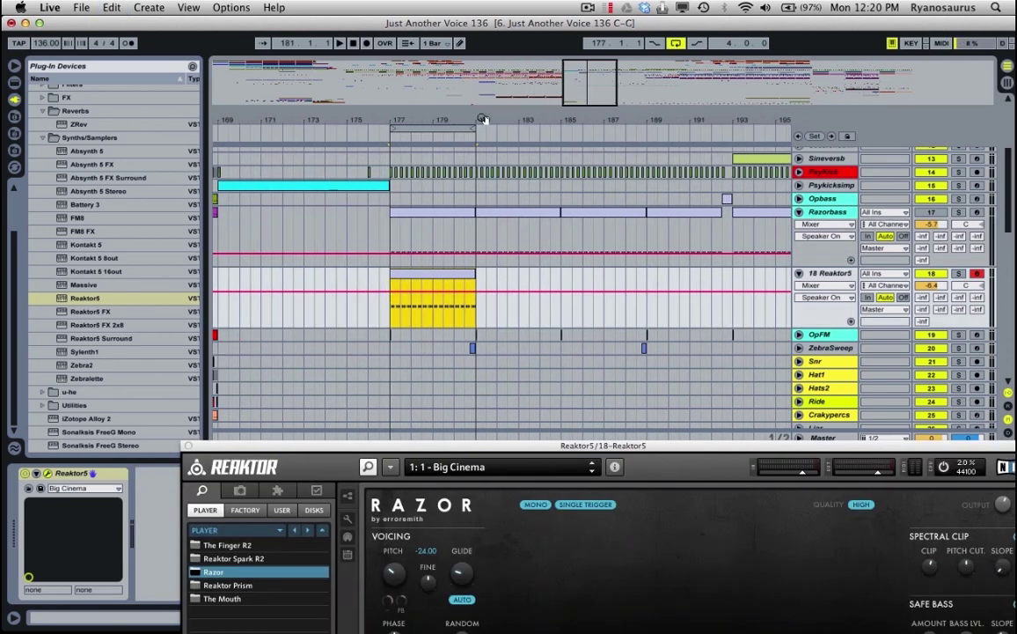
key("space")
left_click(959, 274)
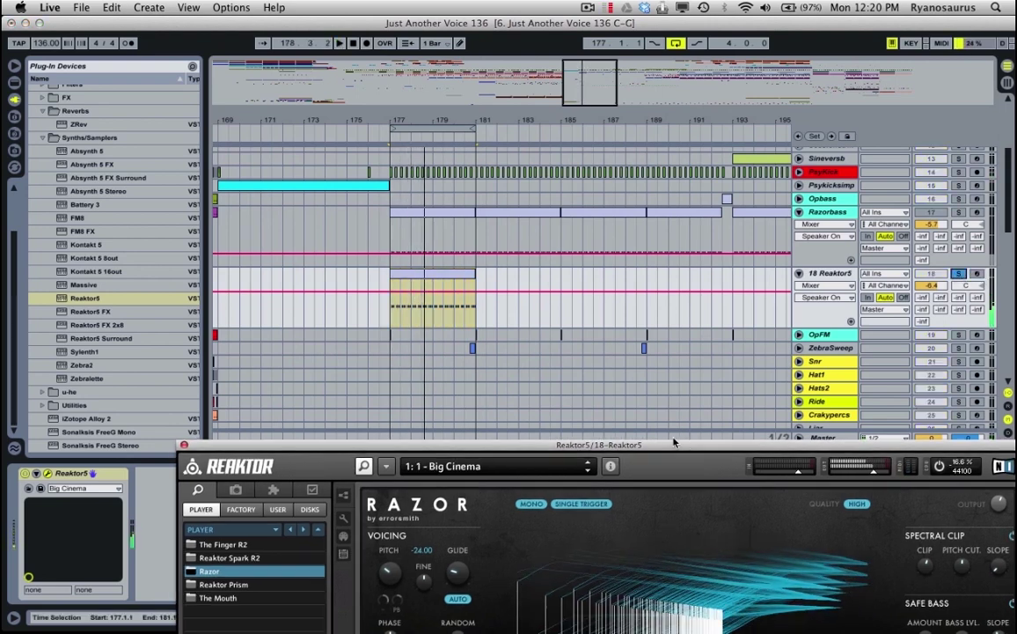
Step: Load the 9: 1 - INIT snapshot from Razor's Errorsmith bank and stop playback
left_click_drag(683, 448, 582, 40)
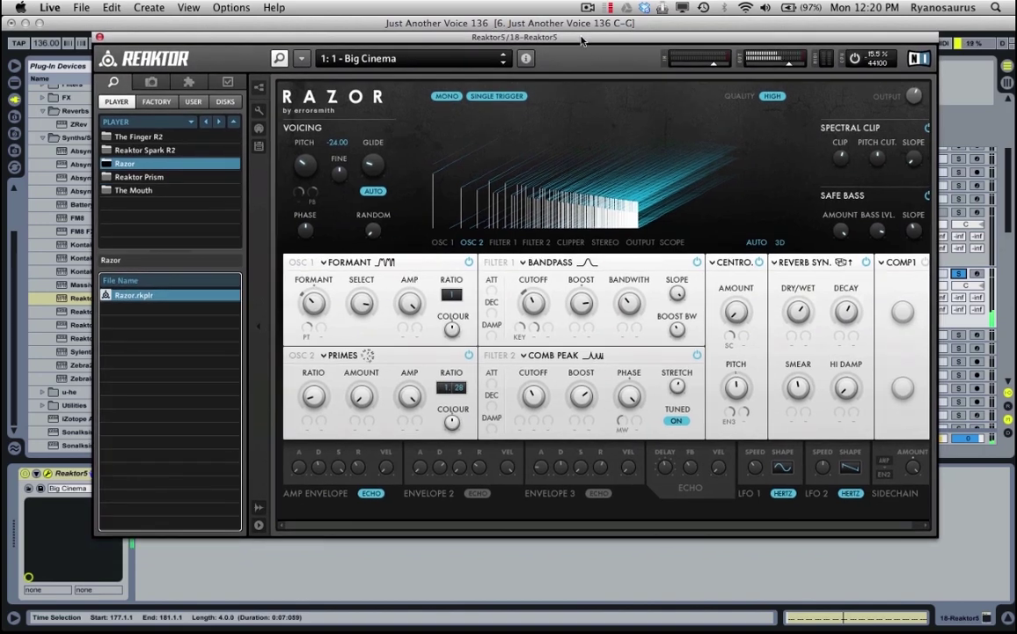
left_click(380, 63)
mouse_move(374, 157)
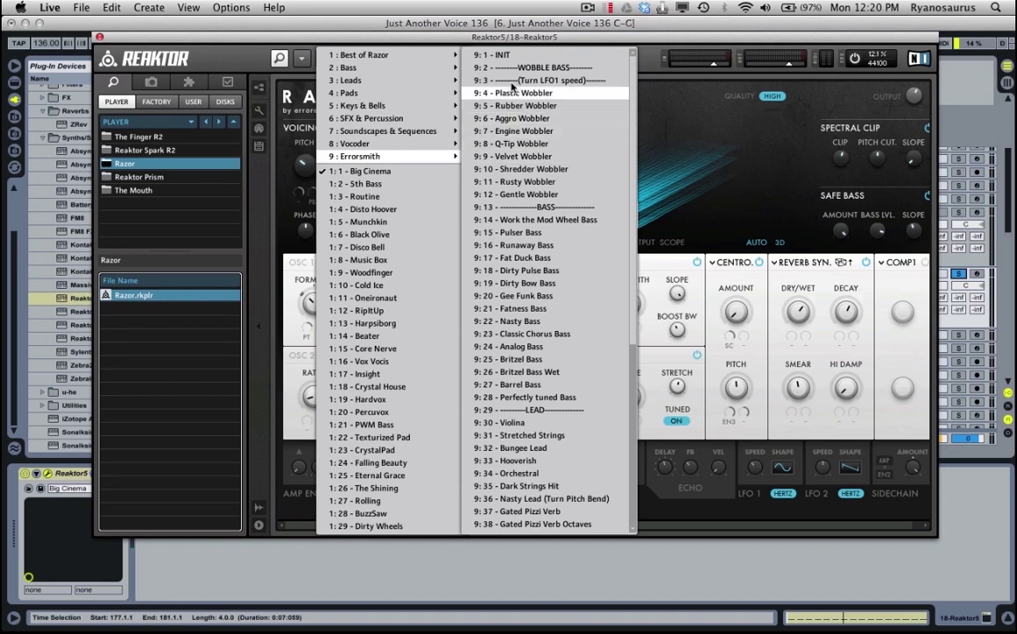
left_click(498, 57)
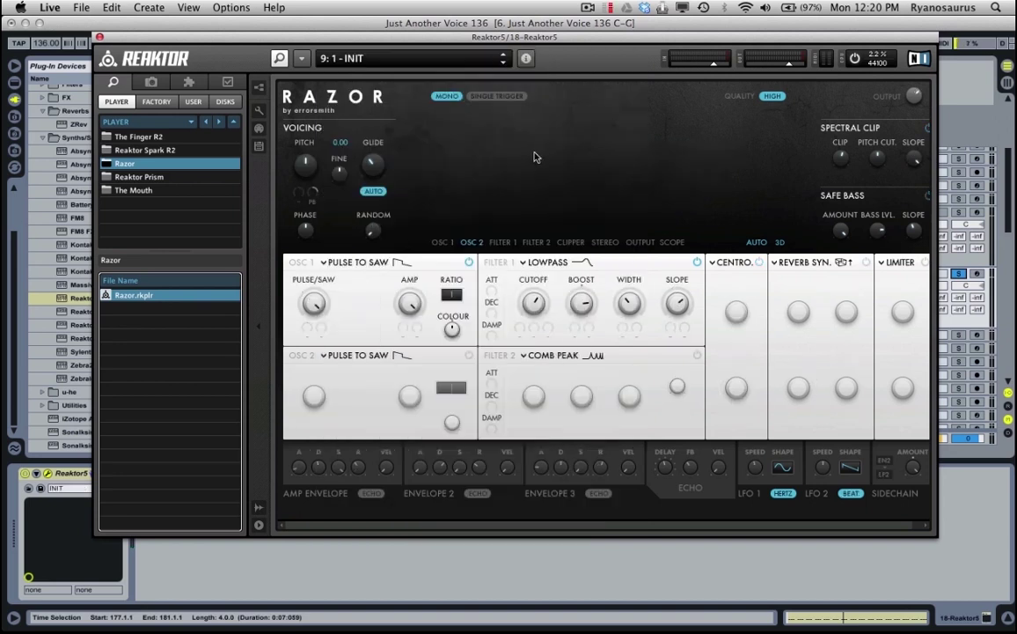
key("space")
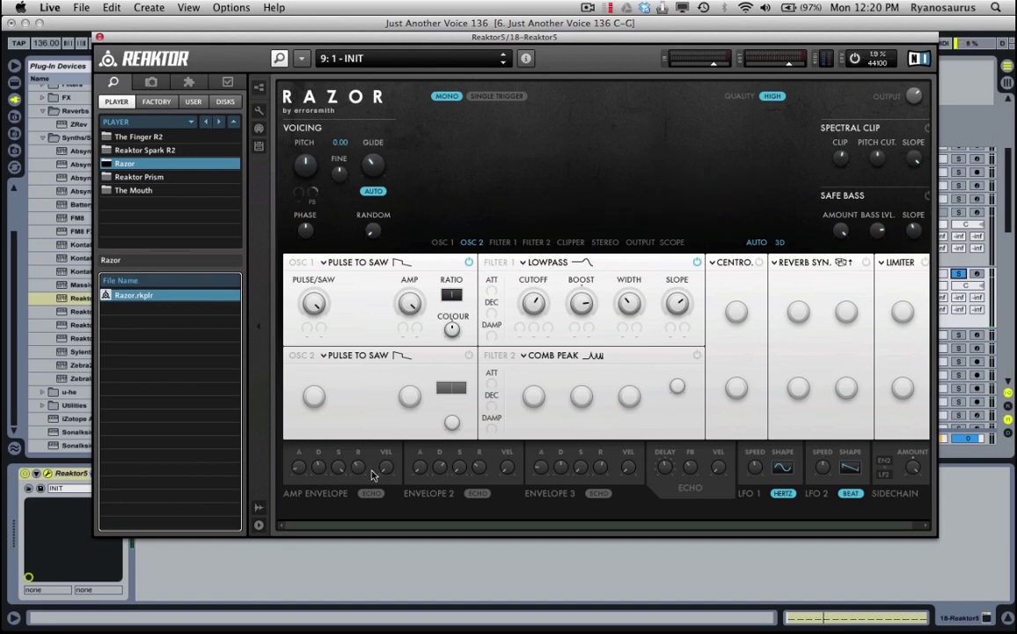
Step: Set the amp envelope release to -12 and lower the voicing pitch to -12 while the loop plays
left_click_drag(366, 472, 349, 554)
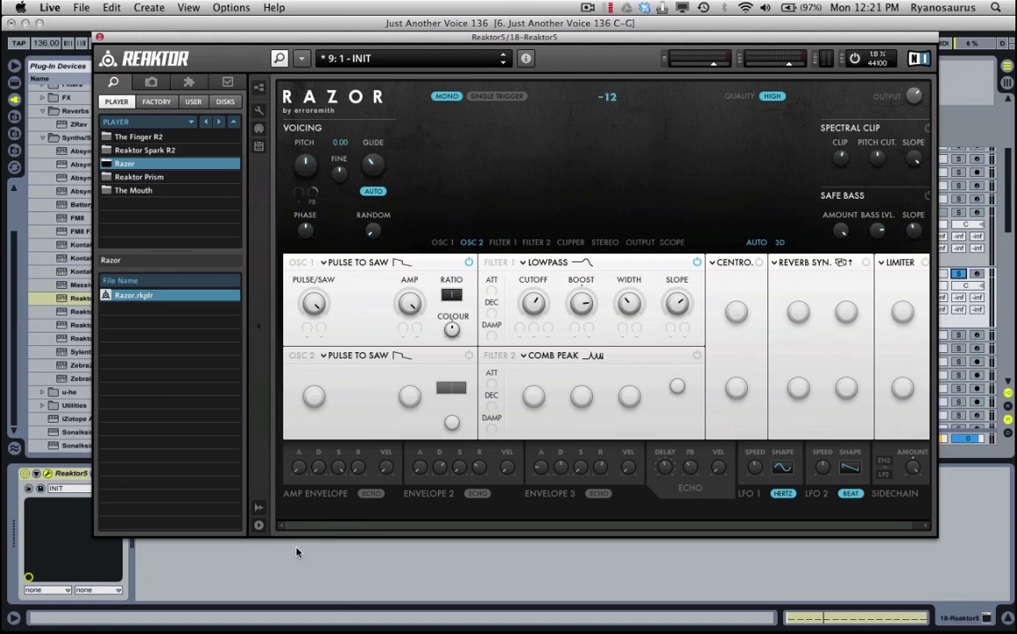
key("space")
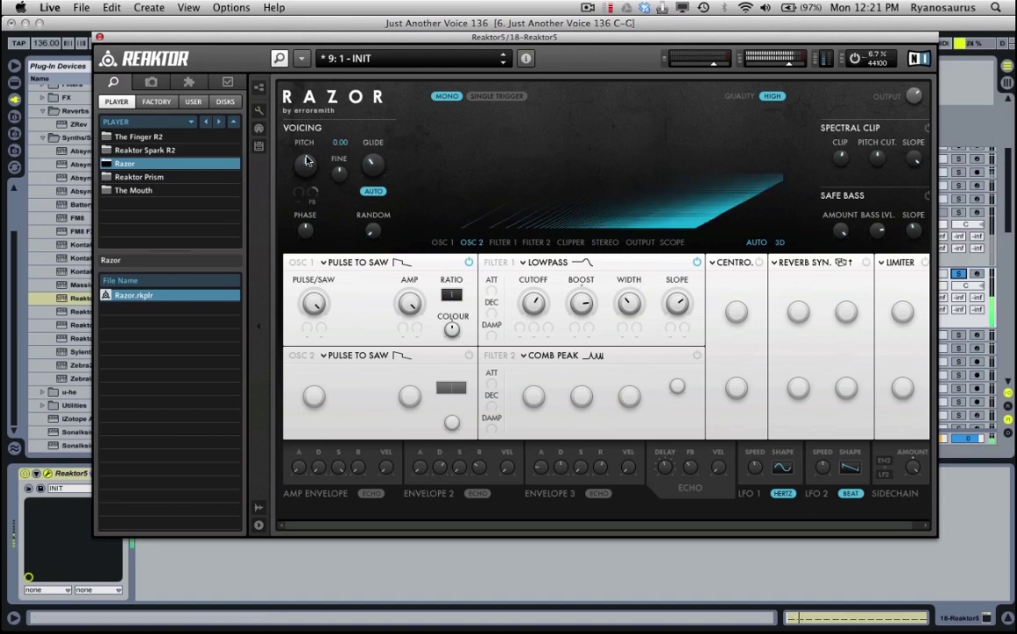
left_click_drag(307, 164, 308, 176)
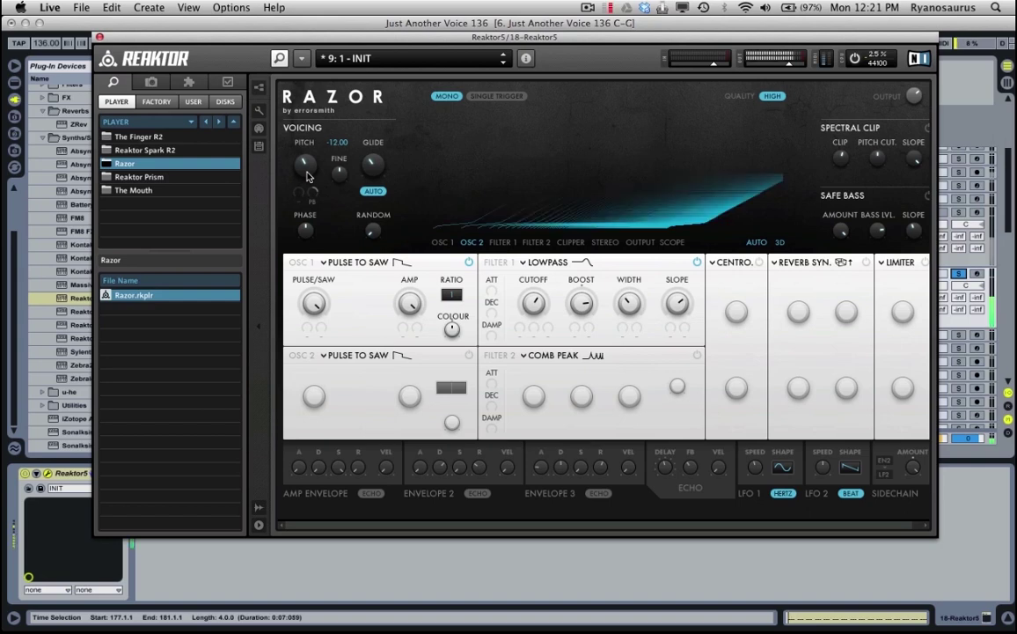
Step: Restart the looped clip and open Filter 1's lowpass cutoff to 150
left_click_drag(480, 38, 475, 306)
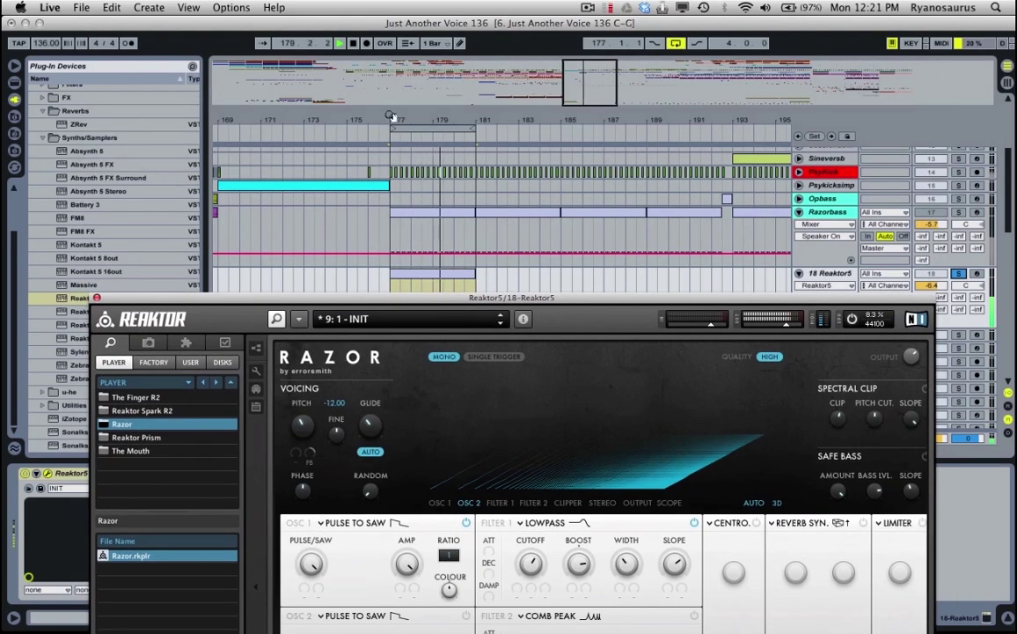
key("space")
left_click_drag(392, 119, 395, 220)
left_click_drag(470, 302, 458, 81)
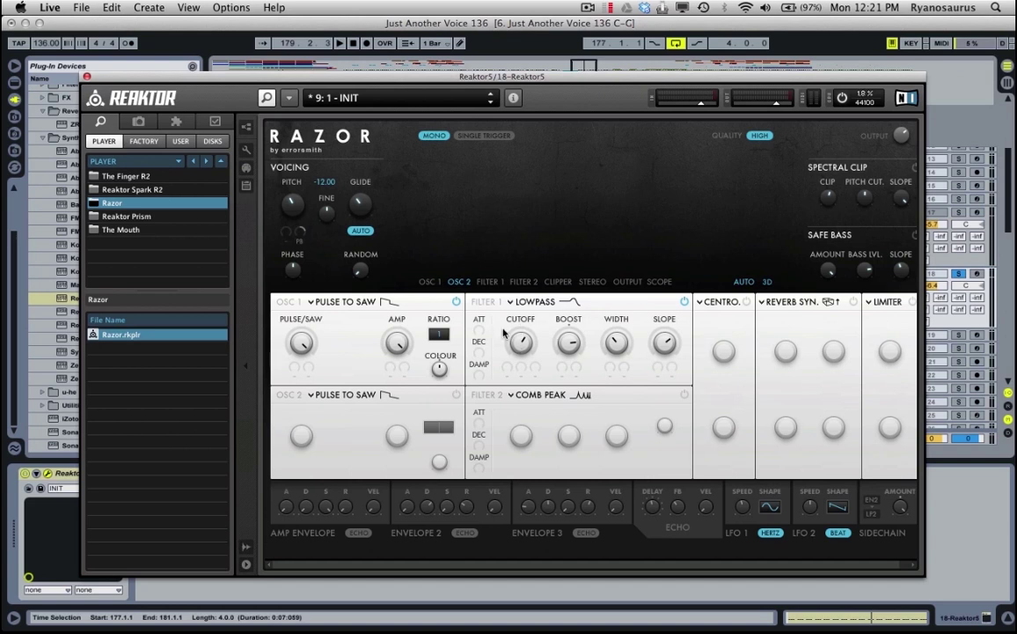
key("space")
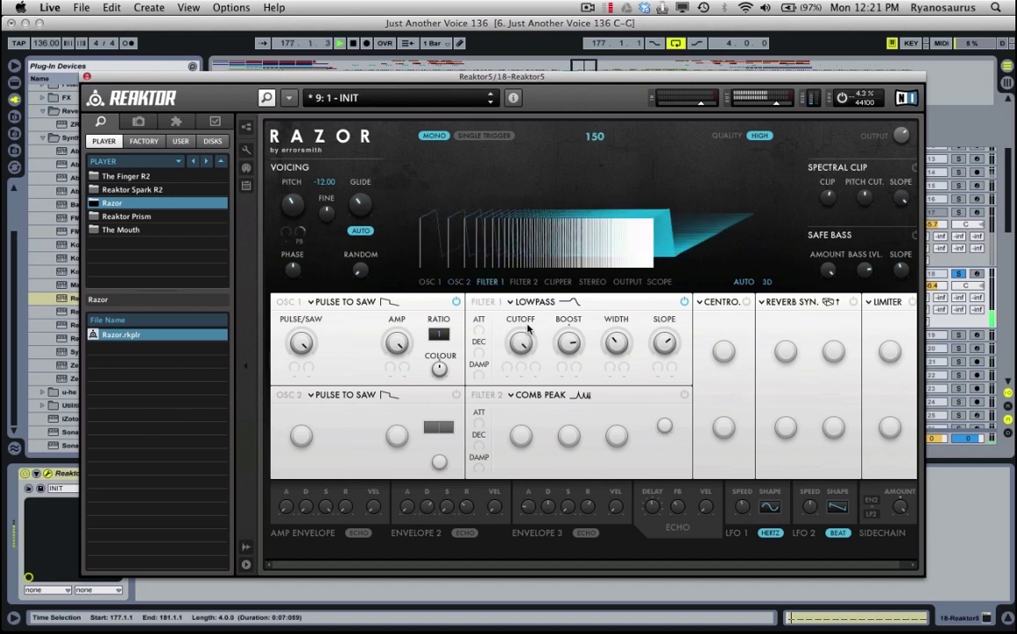
Step: Reset the voicing pitch to 0 while Filter 1 is temporarily bypassed
left_click(683, 302)
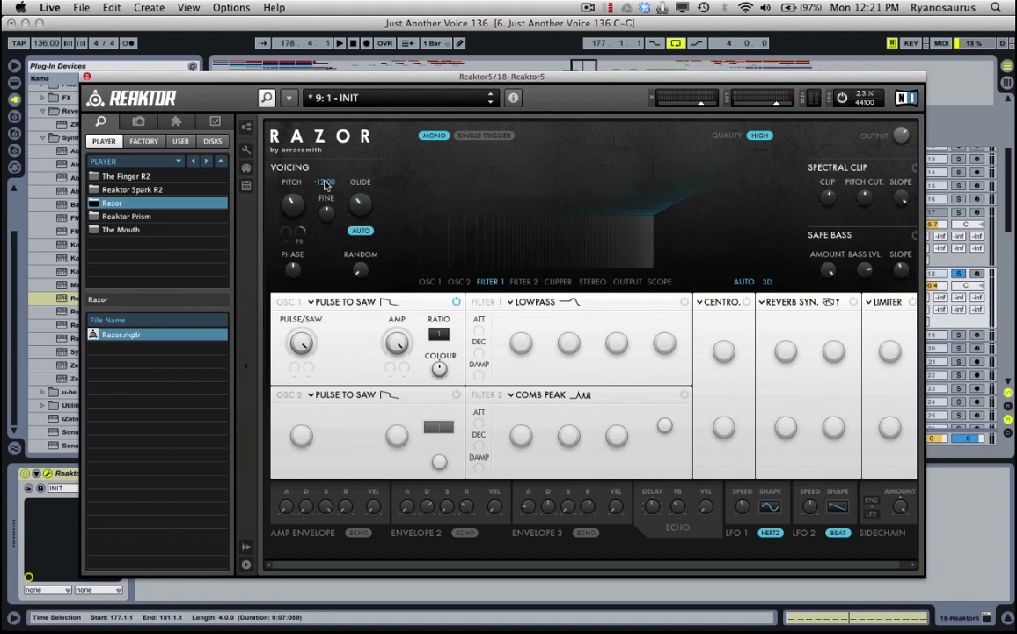
double_click(290, 207)
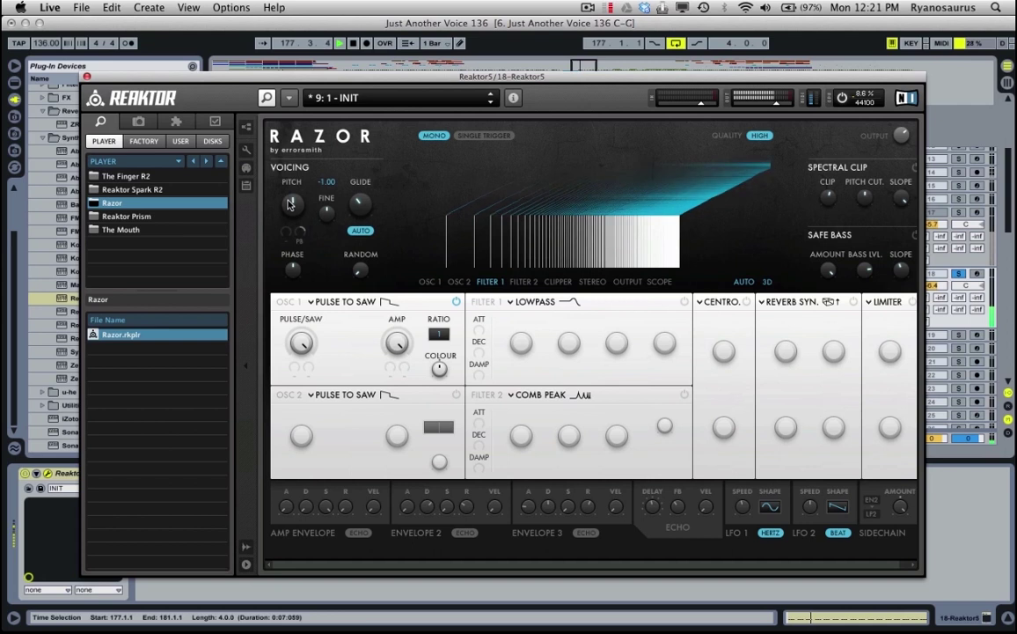
left_click(685, 301)
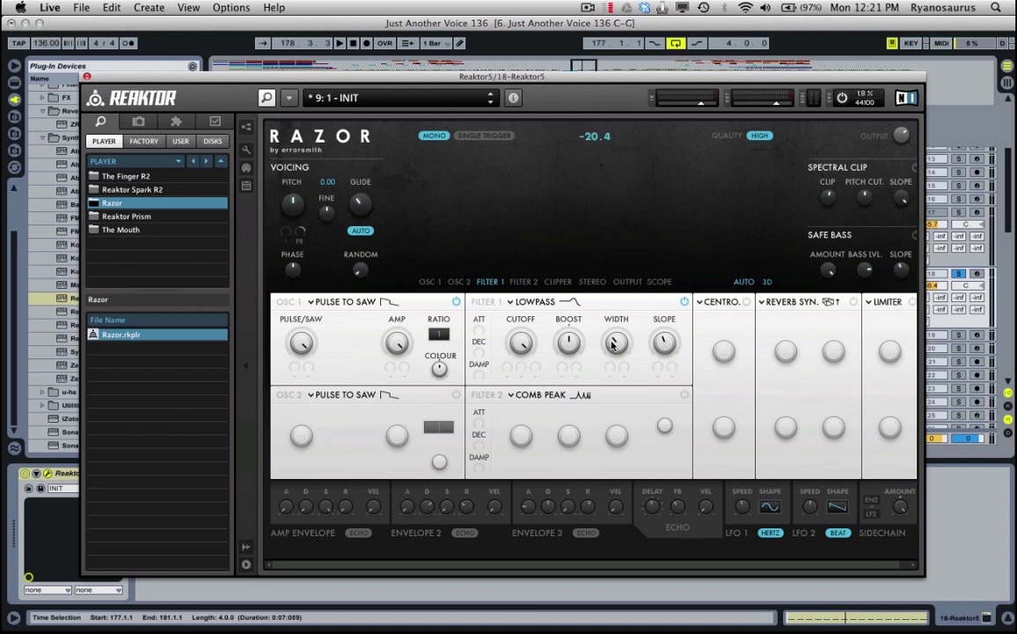
Step: Shape Filter 1's lowpass during playback by lowering the cutoff, increasing the width and setting the slope to -22
left_click_drag(612, 341, 612, 344)
scroll(655, 346, "up", 2)
left_click_drag(522, 342, 529, 379)
key("space")
mouse_move(523, 339)
left_mouse_down()
mouse_move(525, 367)
mouse_move(525, 350)
left_mouse_up()
scroll(619, 346, "up", 5)
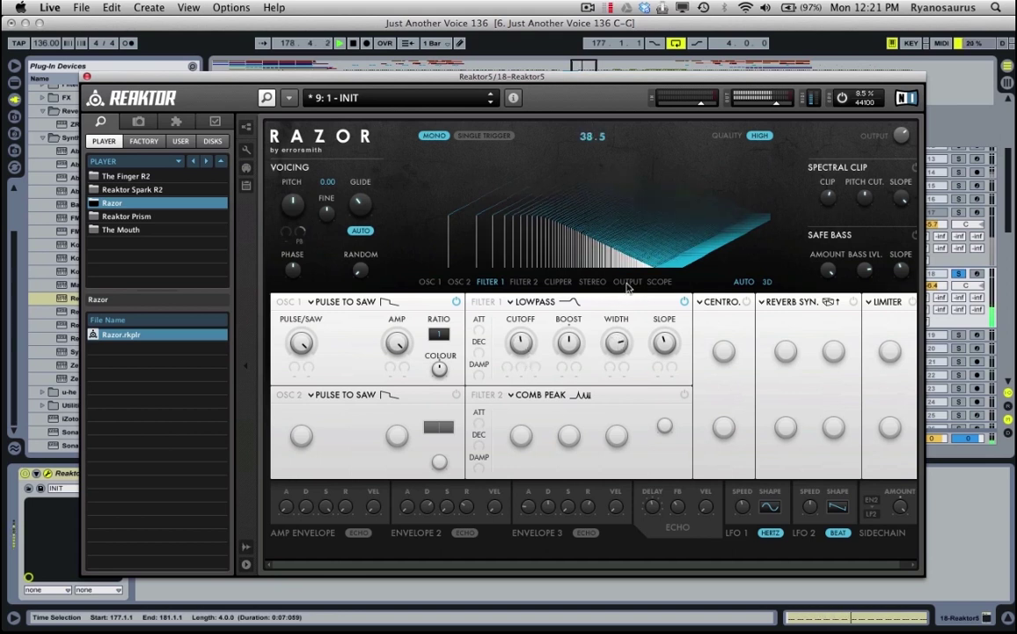
scroll(666, 343, "down", 3)
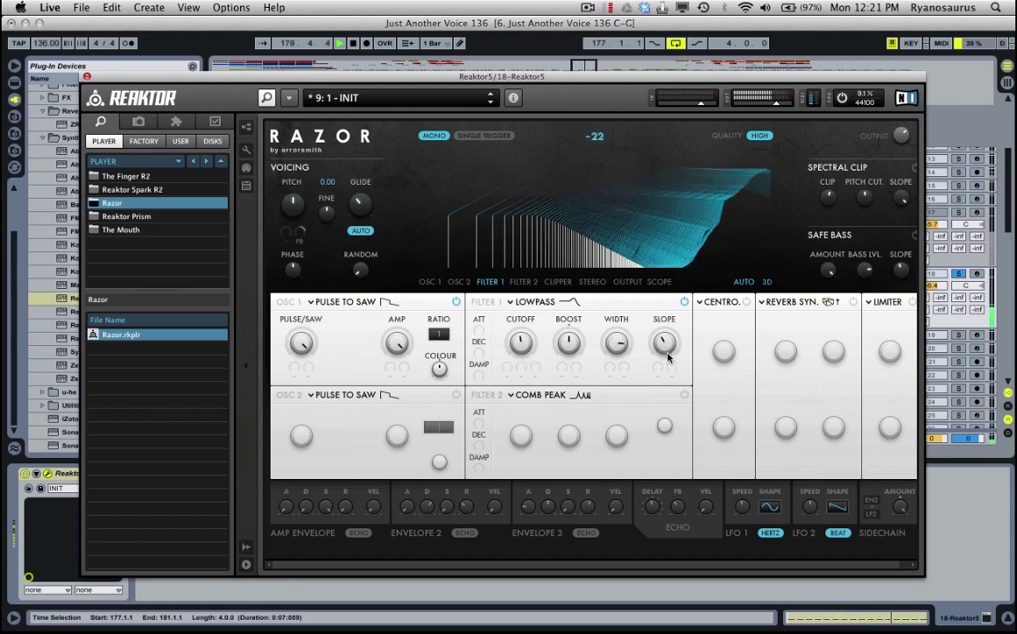
Step: Set Filter 1's lowpass slope to -18.4 and lower its cutoff to 42, stopping playback at the end
scroll(665, 342, "down", 3)
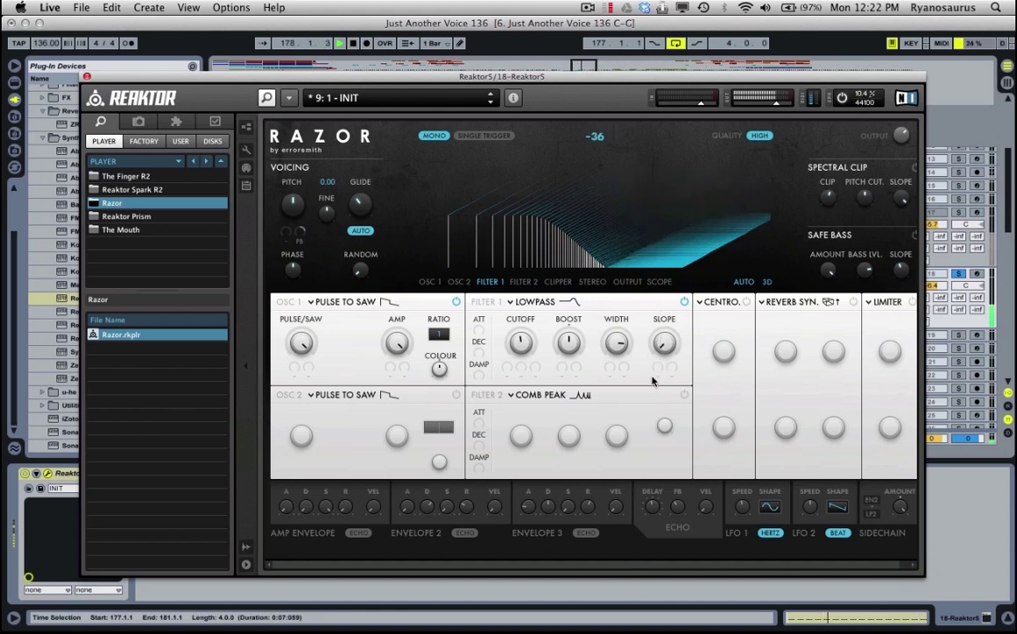
scroll(665, 320, "up", 4)
scroll(666, 319, "down", 1)
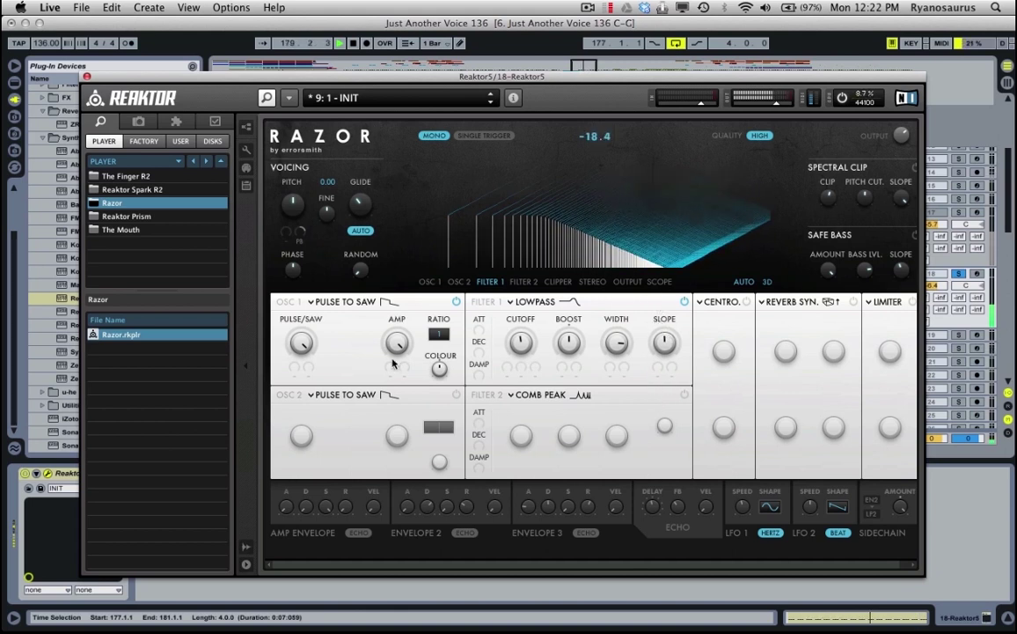
mouse_move(521, 342)
left_mouse_down()
mouse_move(528, 374)
mouse_move(527, 364)
left_mouse_up()
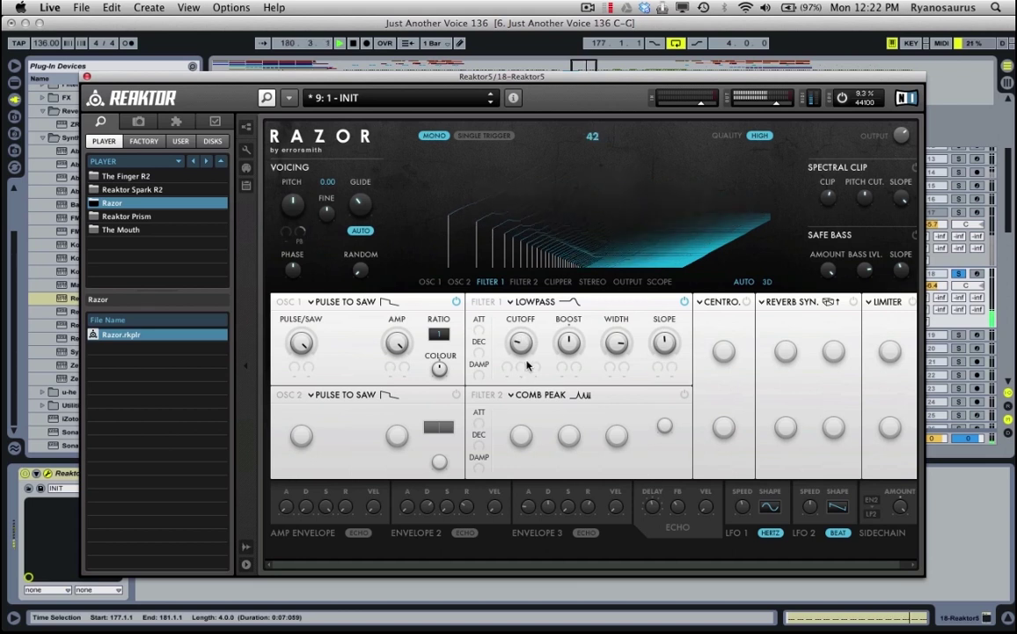
key("space")
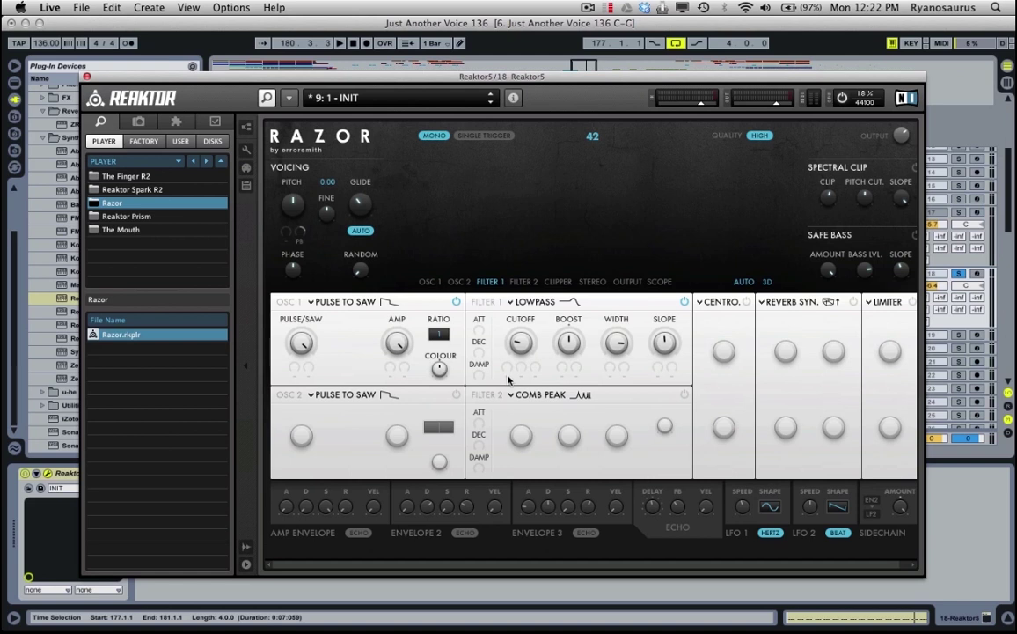
Step: Assign Envelope 2 as a modulation source for Filter 1's cutoff, turn up its amount, and restart the loop
left_click(507, 378)
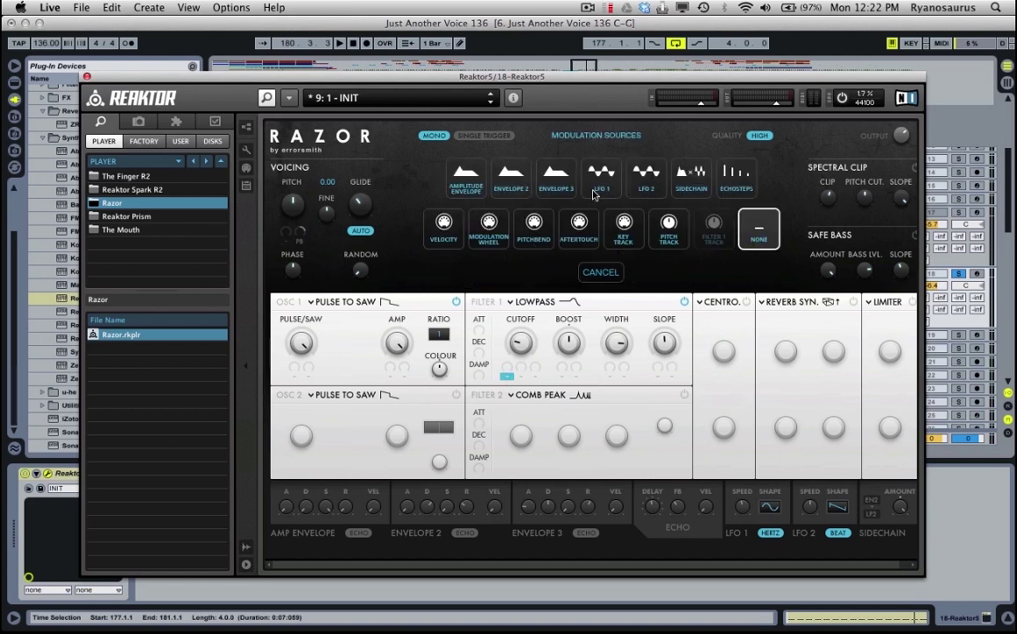
left_click(523, 174)
left_click_drag(508, 367, 514, 255)
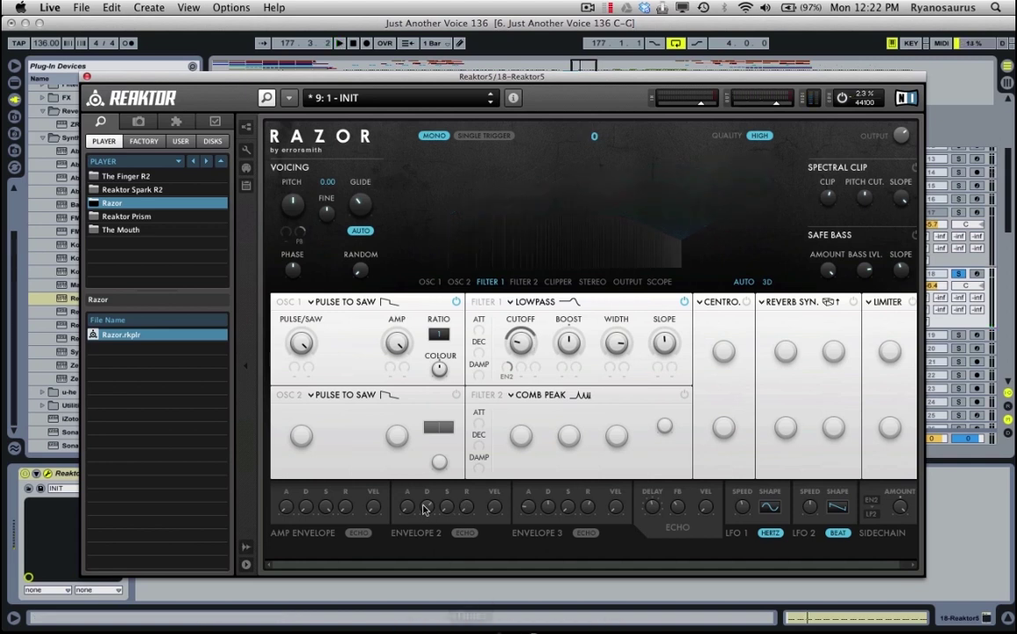
key("space")
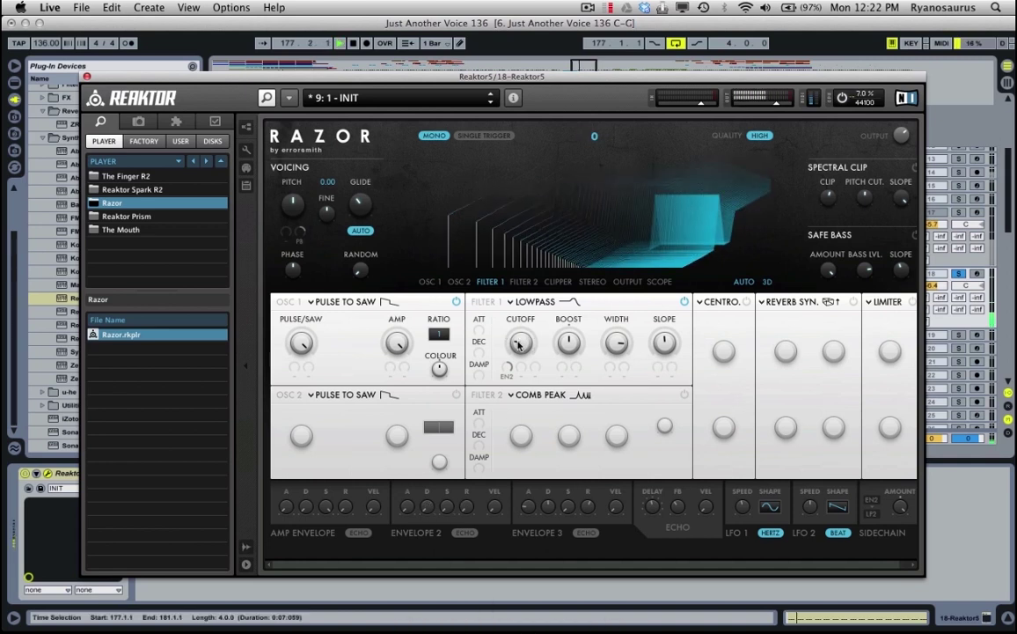
Step: Lower Filter 1's cutoff and set Envelope 2's decay to 25.5 while auditioning the loop
left_click_drag(520, 343, 520, 360)
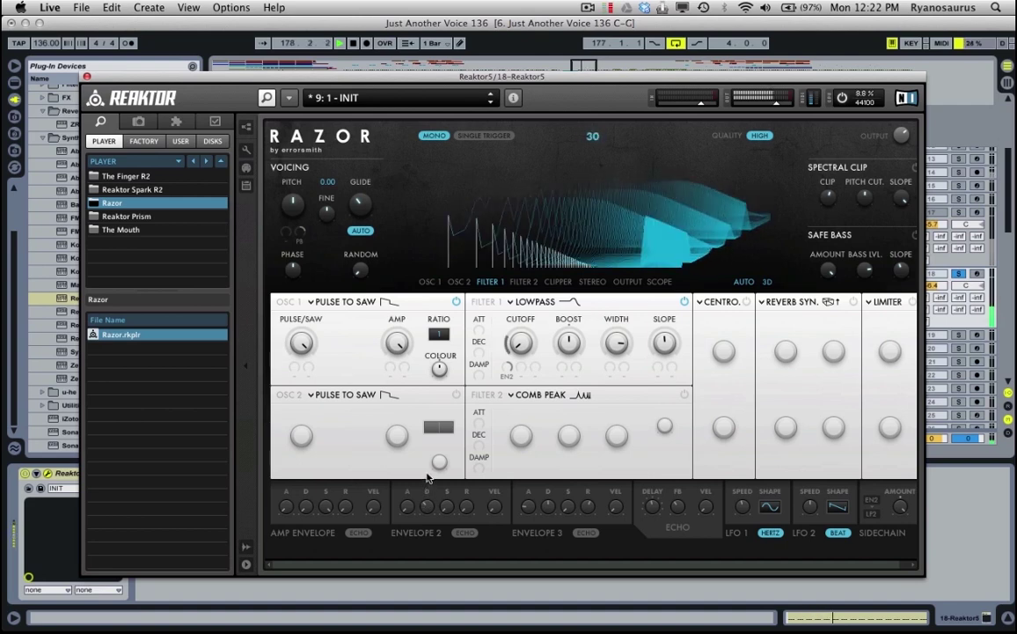
key("space")
key("space")
key("space")
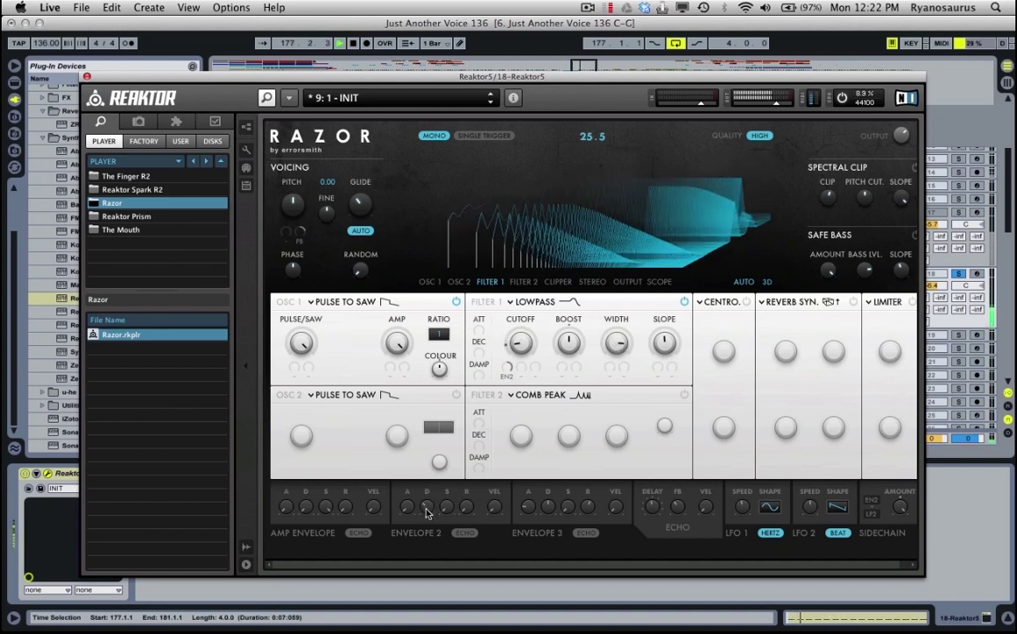
Step: Raise Filter 1's cutoff to 94 and lower the voicing pitch to -12, auditioning the loop
left_click_drag(518, 351, 515, 345)
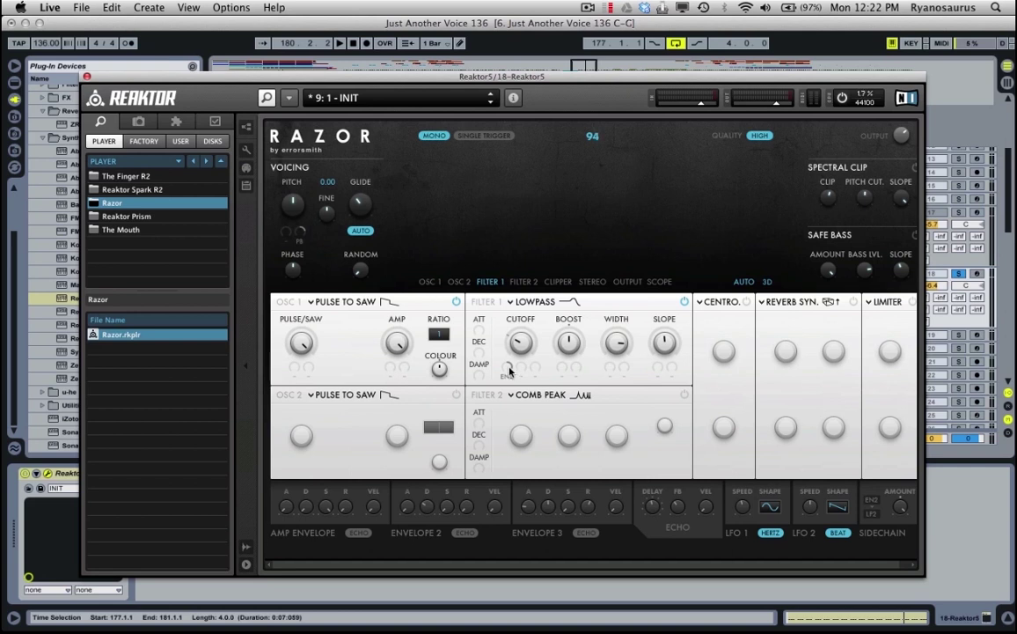
key("space")
key("space")
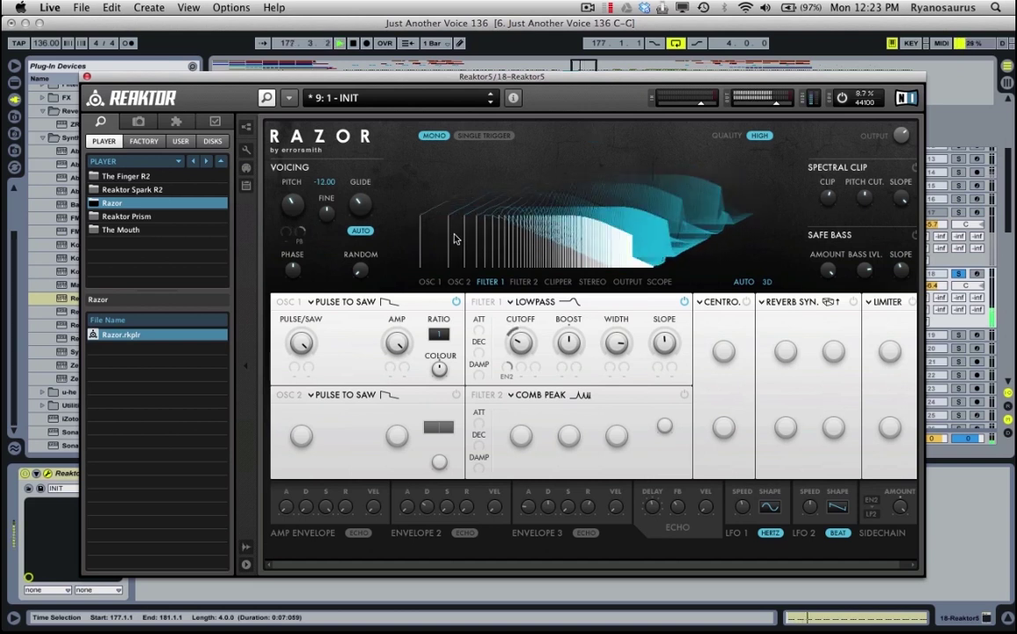
key("space")
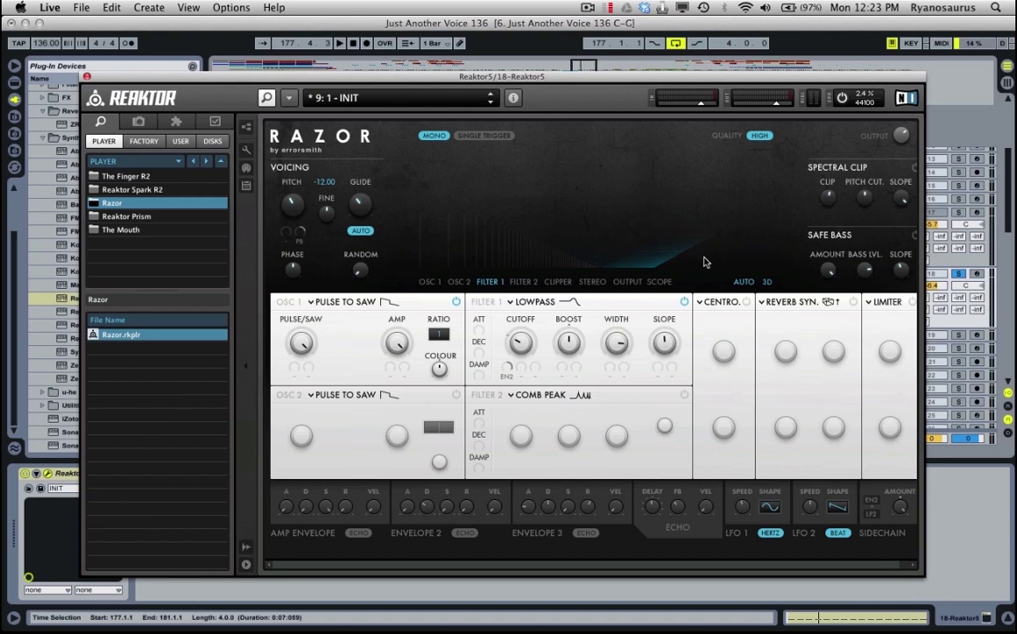
key("space")
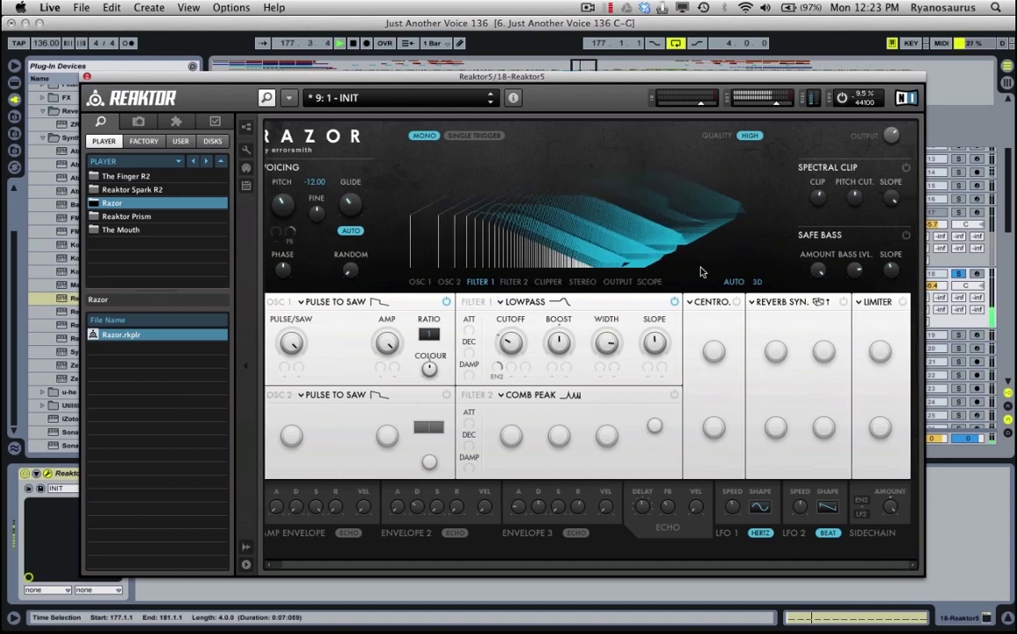
Step: Enable Safe Bass and shape the low end during playback with an amount of 0.38, an adjusted bass level and a slope of 24
key("space")
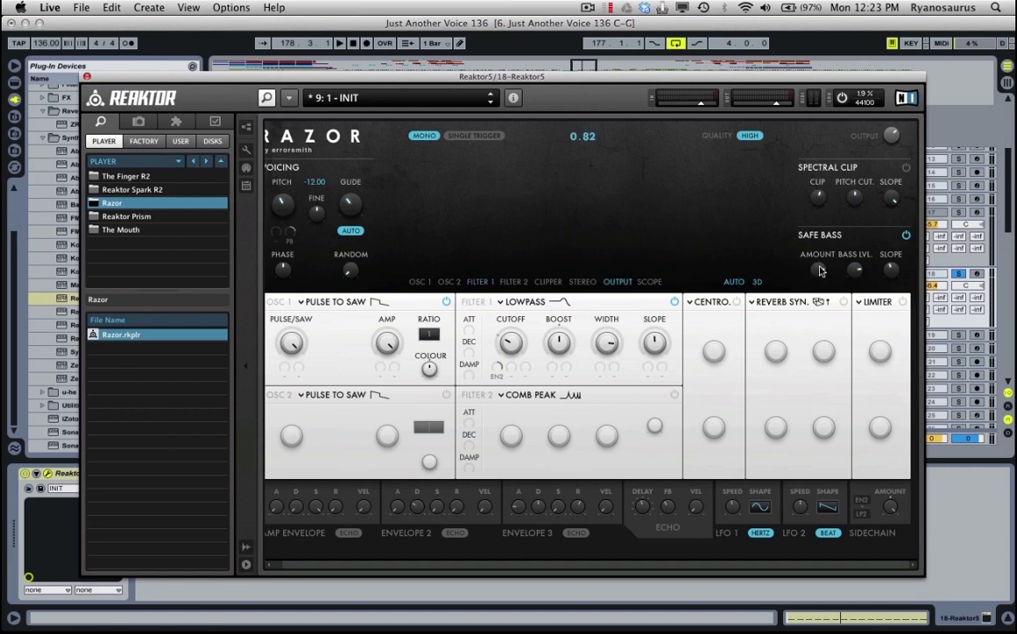
key("space")
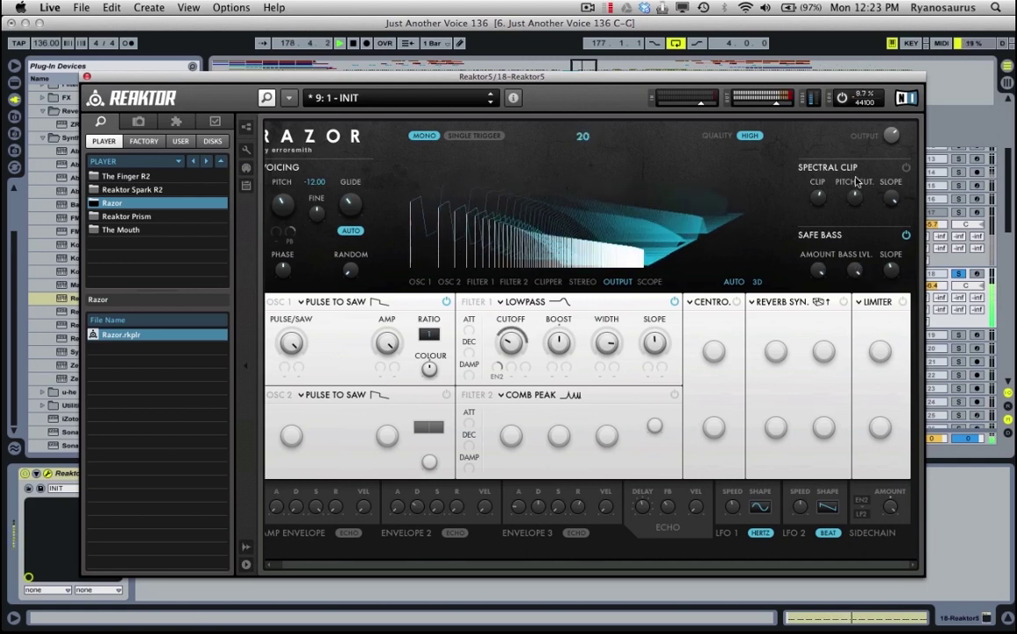
key("space")
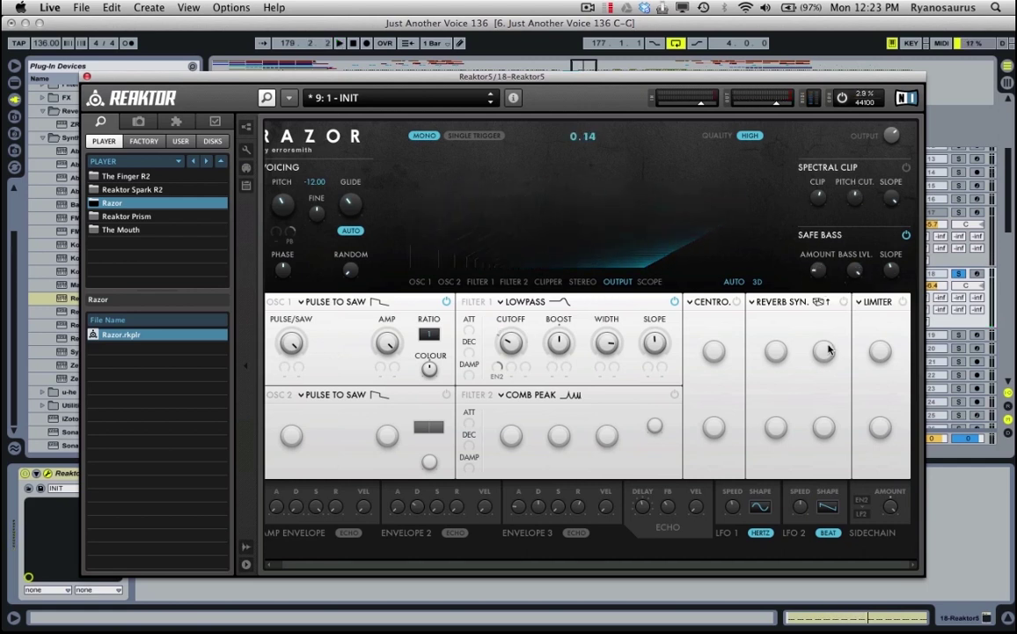
key("space")
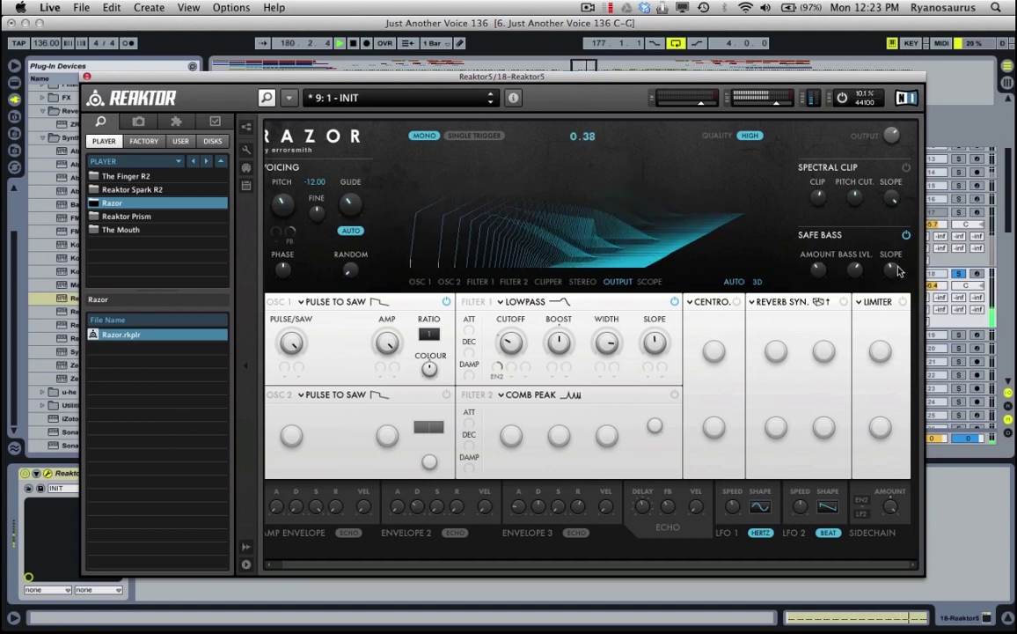
key("space")
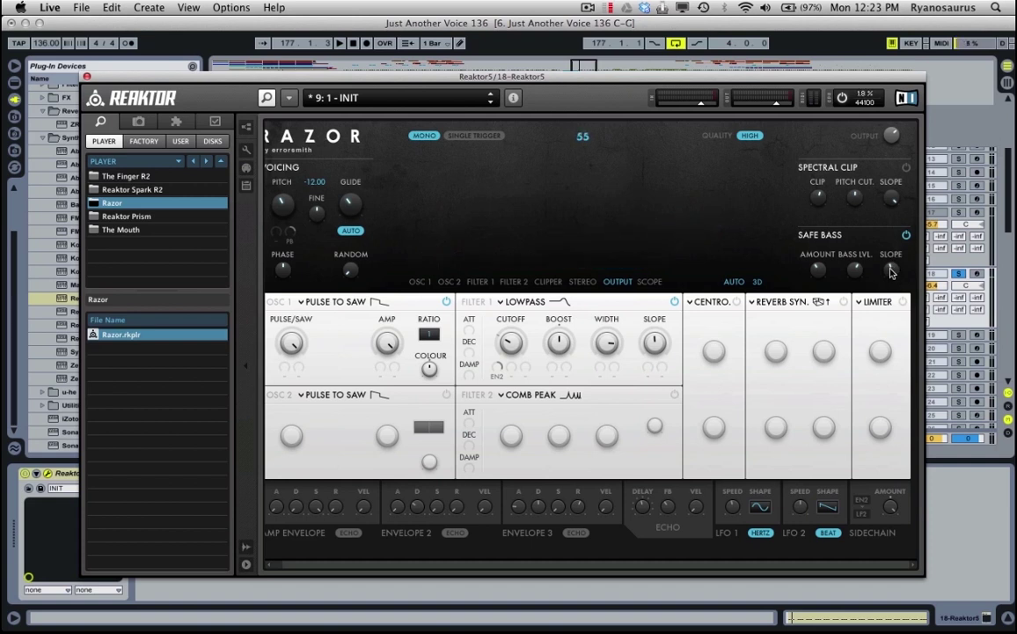
key("space")
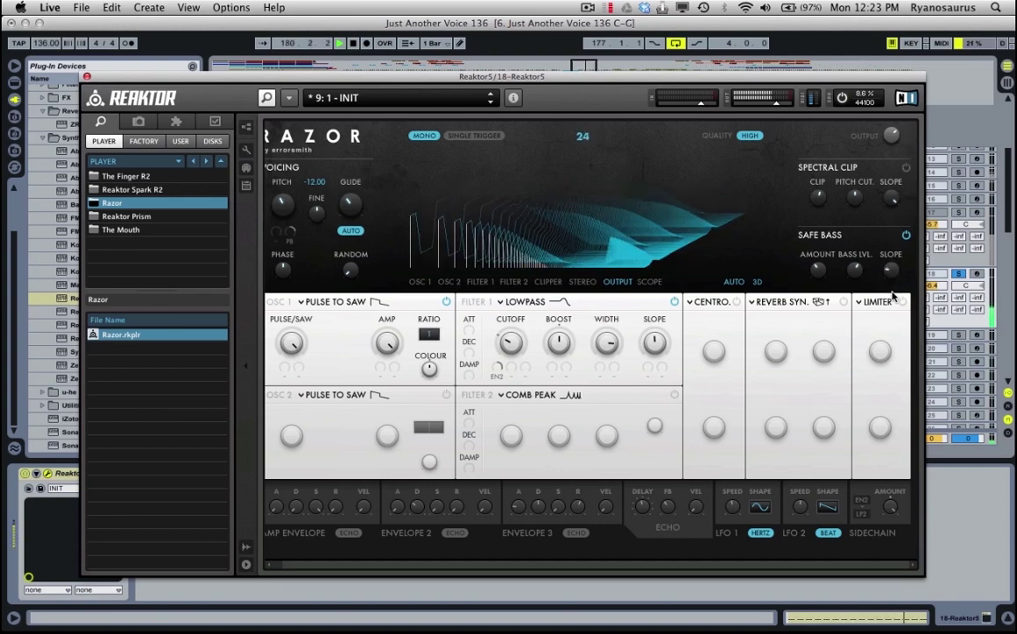
key("space")
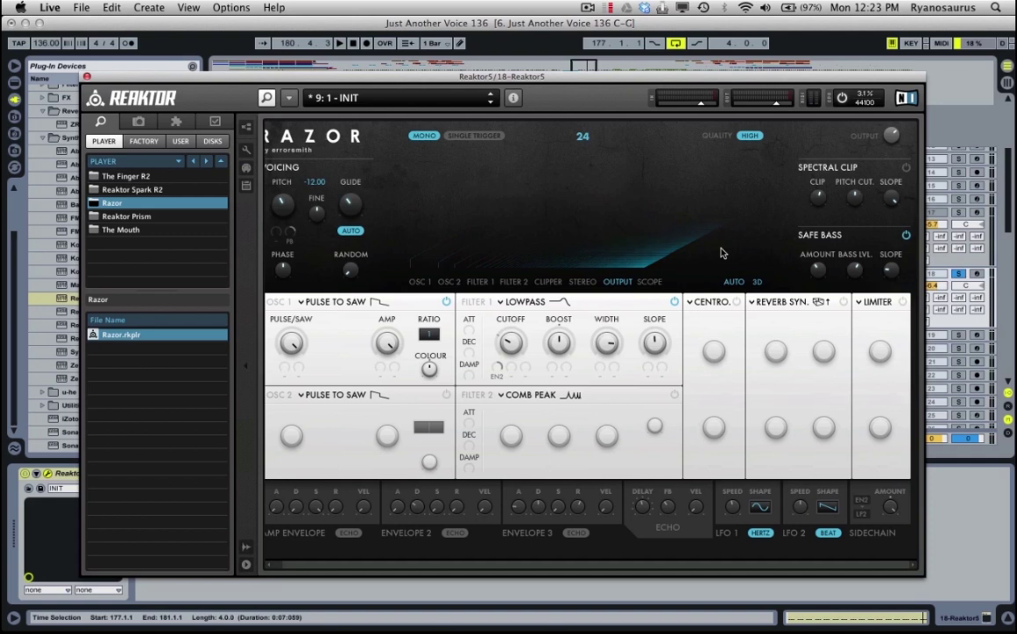
Step: Enable the Dirty Limiter and raise its drive to 15.5 and its dirt slightly while auditioning the loop
left_click(877, 303)
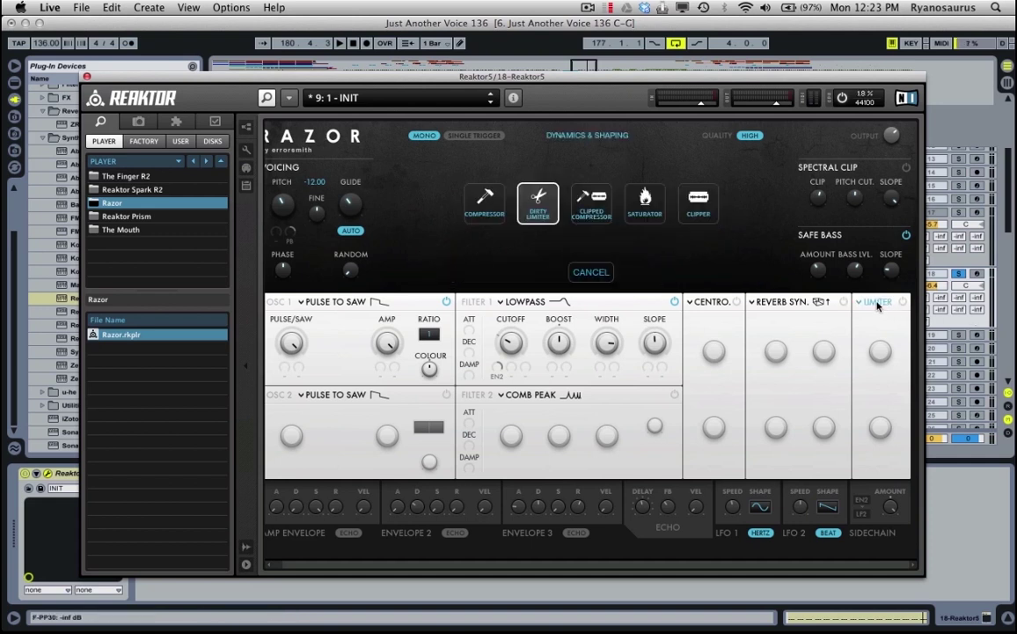
left_click(902, 303)
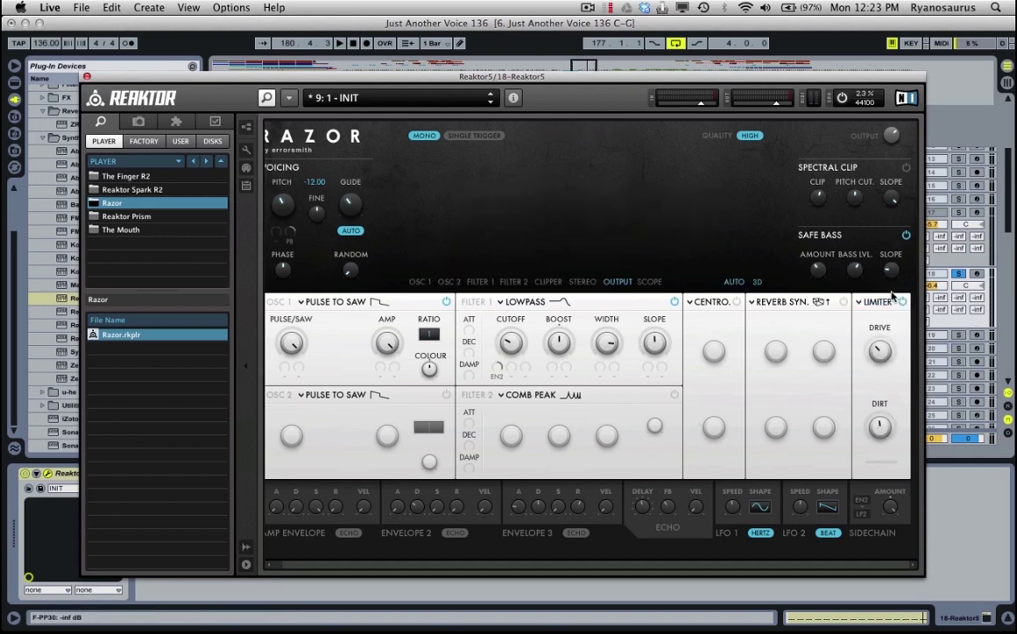
key("space")
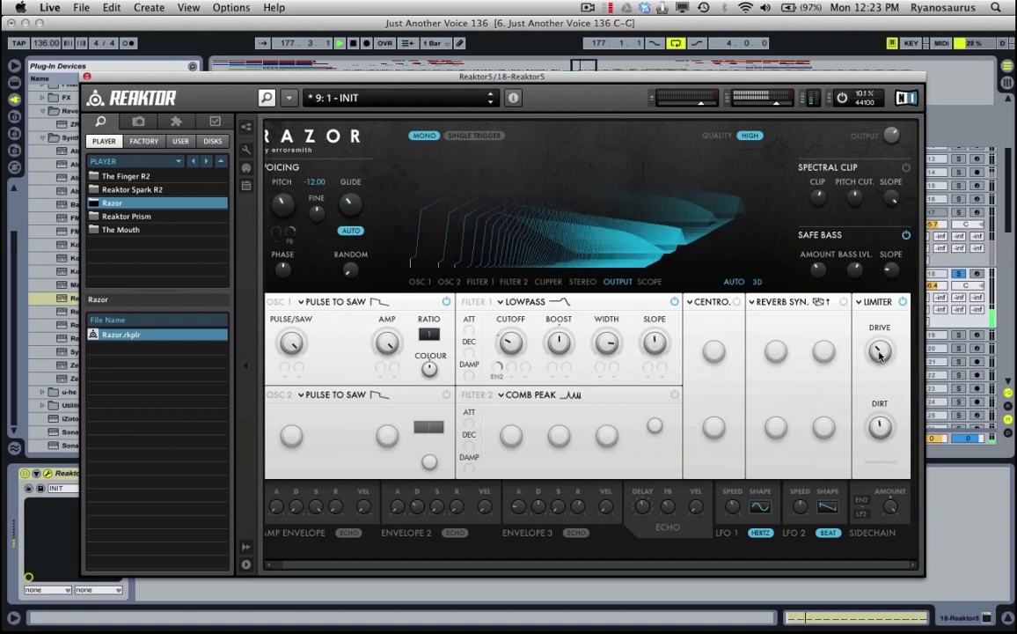
key("space")
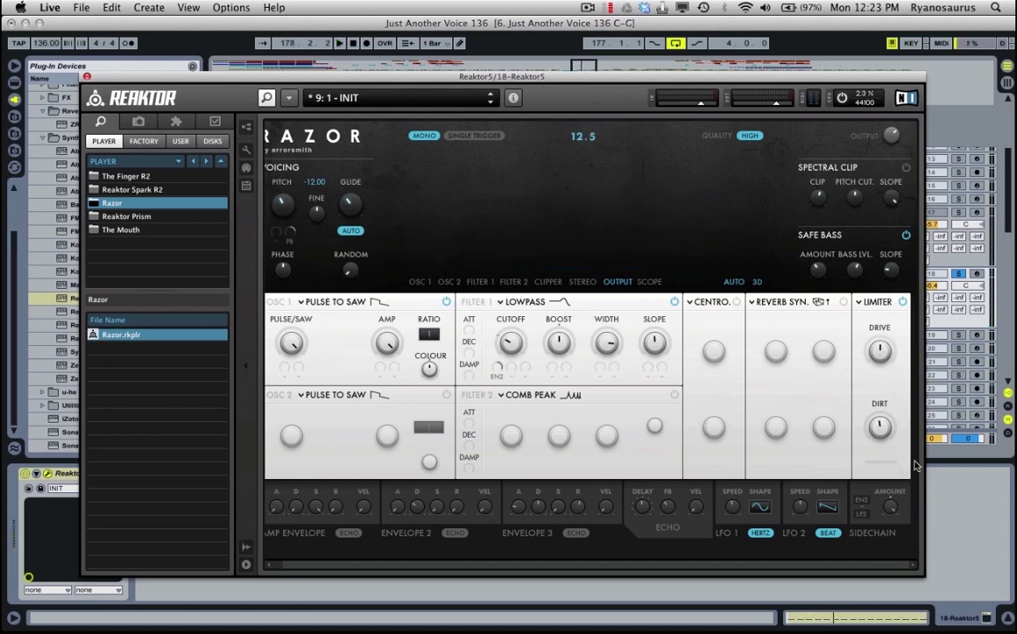
key("space")
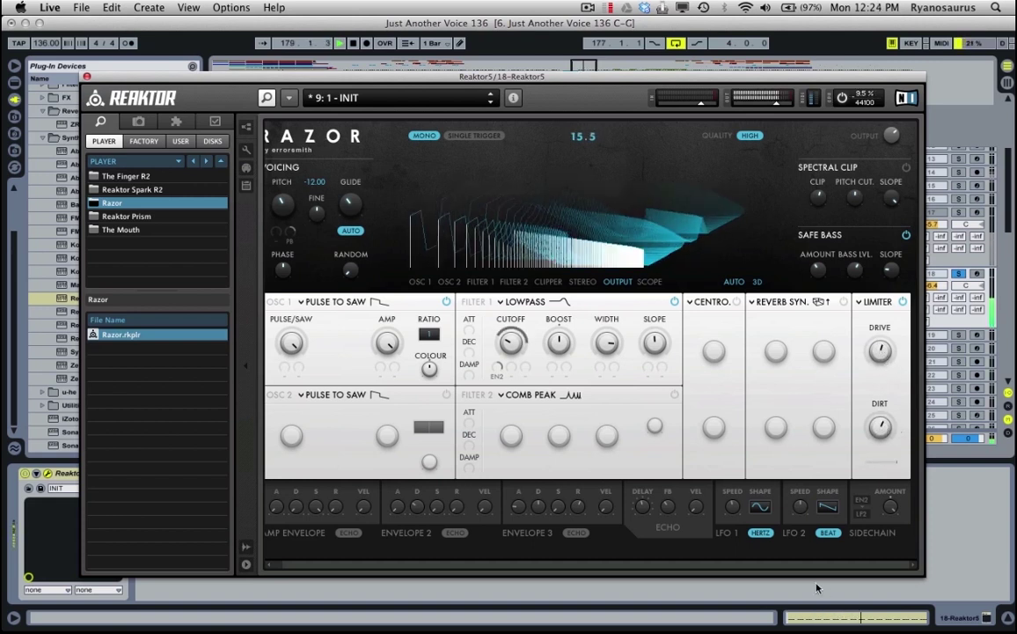
Step: Lower Filter 1's cutoff slightly, move the Reaktor window out of the way and play the loop with the 18 Reaktor5 track unsoloed
scroll(660, 491, "left", 2)
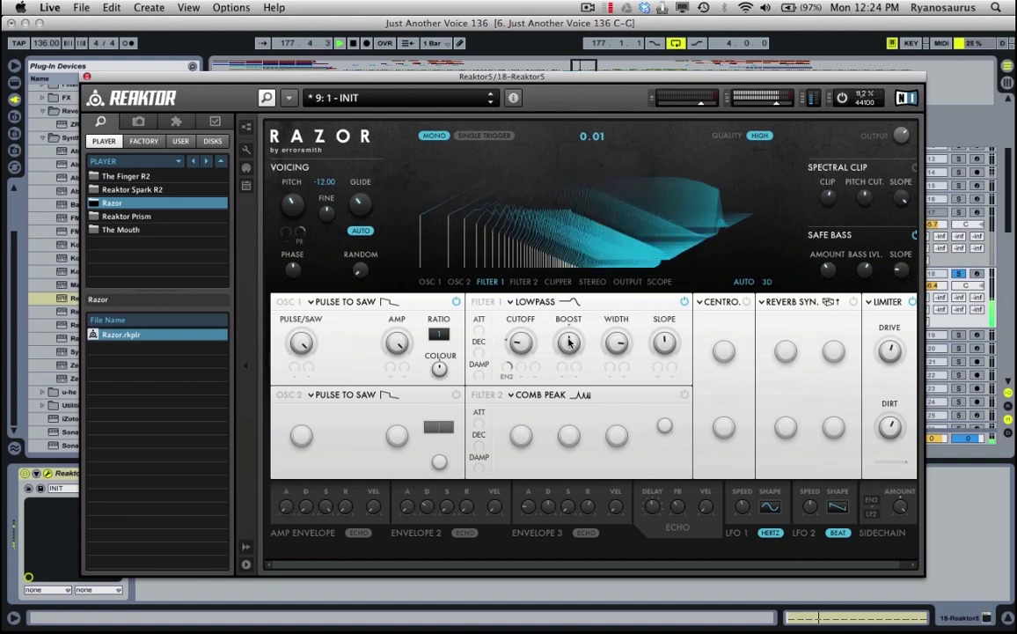
left_click_drag(455, 81, 464, 548)
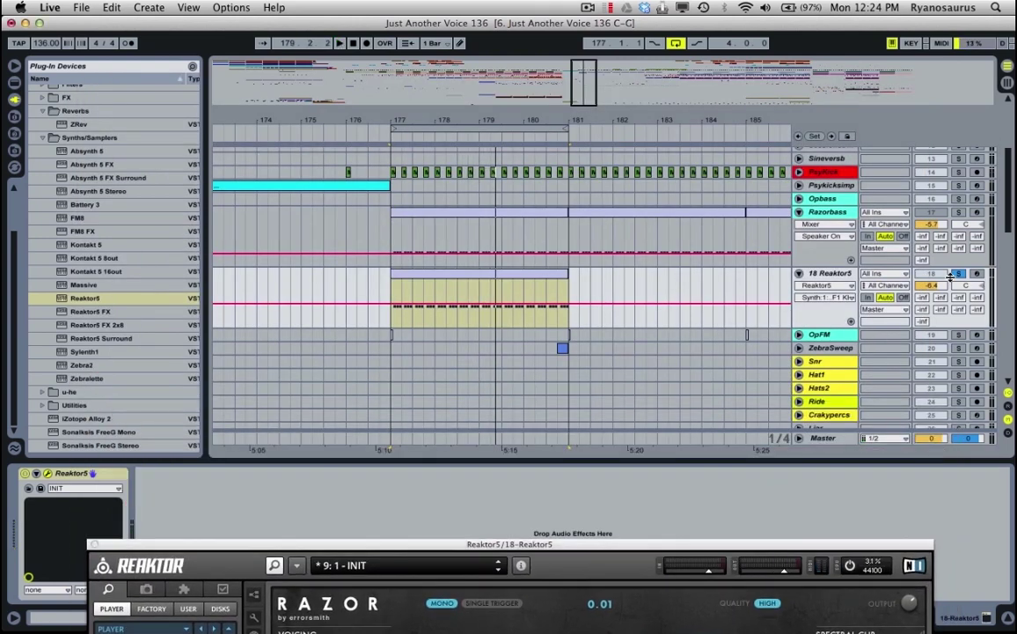
key("space")
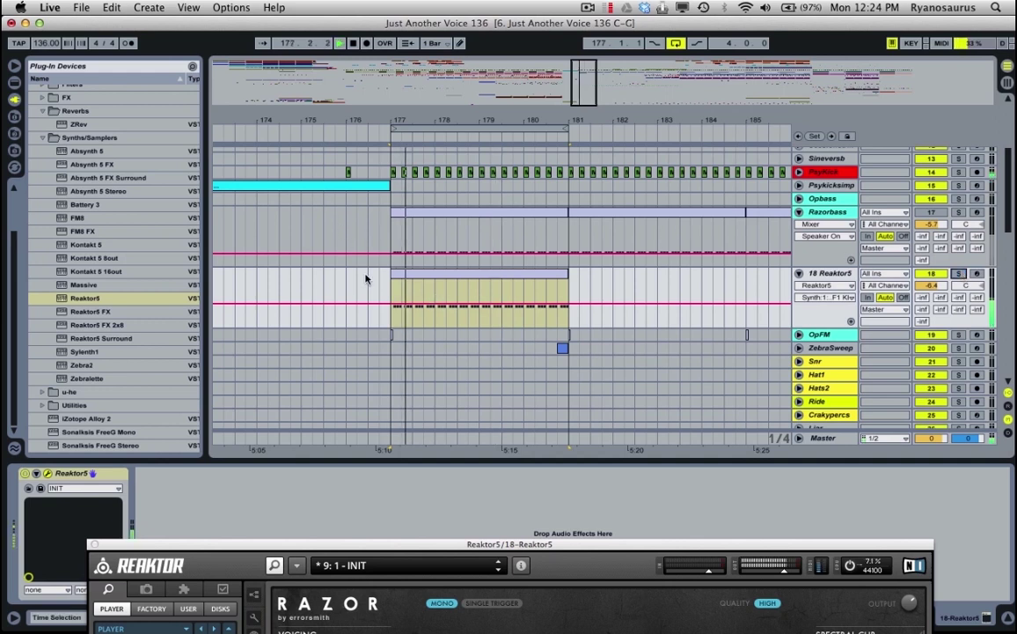
left_click(389, 284)
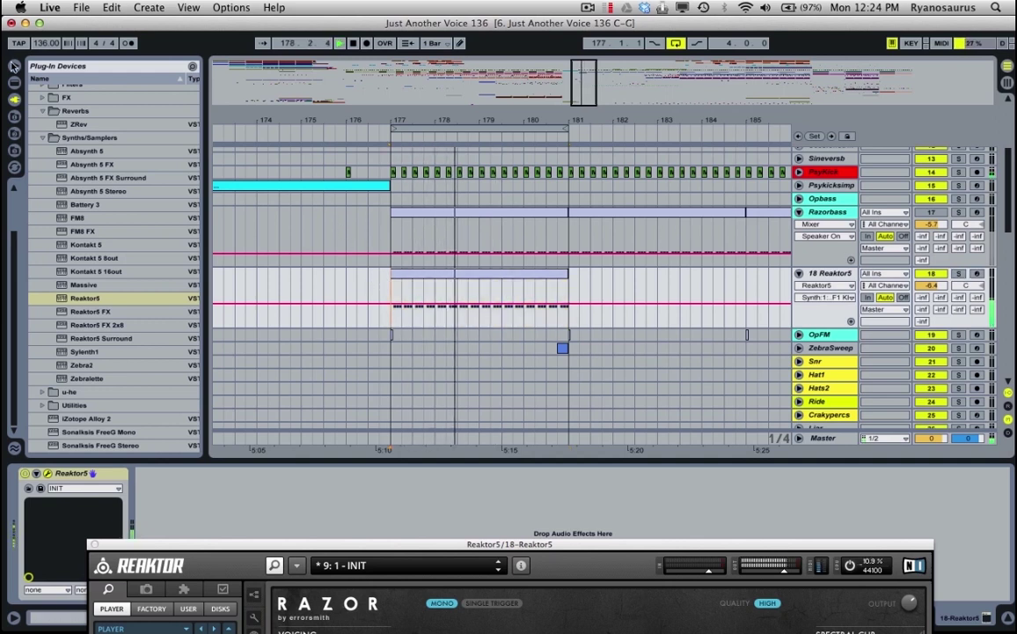
Step: Stop playback and add Live's Compressor audio effect after Reaktor5 on the bass track
left_click(14, 83)
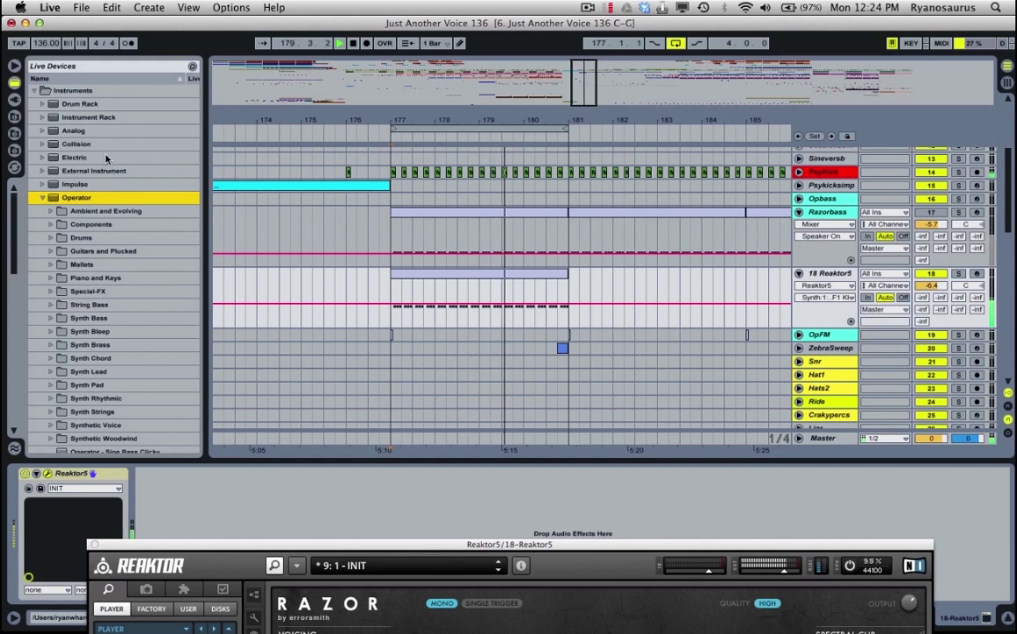
scroll(94, 137, "down", 8)
scroll(92, 262, "down", 5)
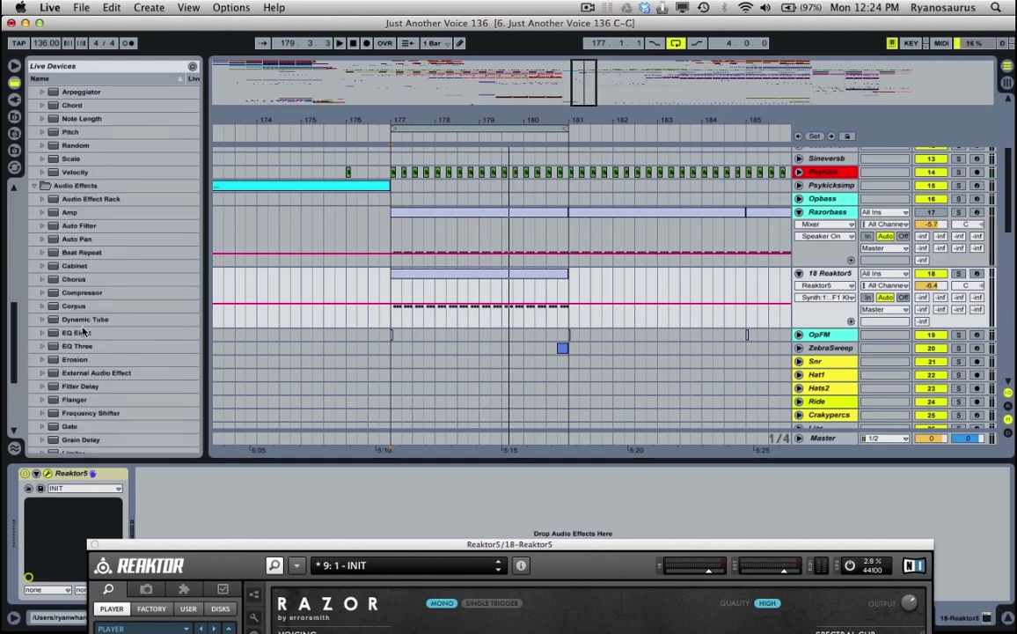
left_click(87, 294)
left_click_drag(212, 509, 209, 512)
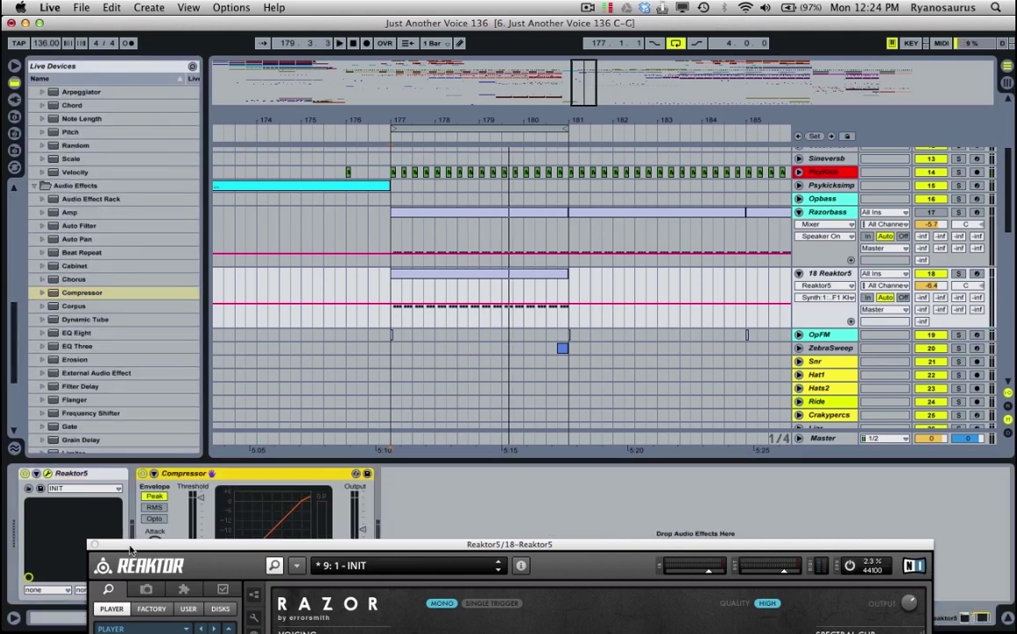
Step: Enable the sidechain on the bass track's Compressor and set its audio source to the PsyKick track
left_click_drag(132, 544, 528, 77)
left_click(155, 473)
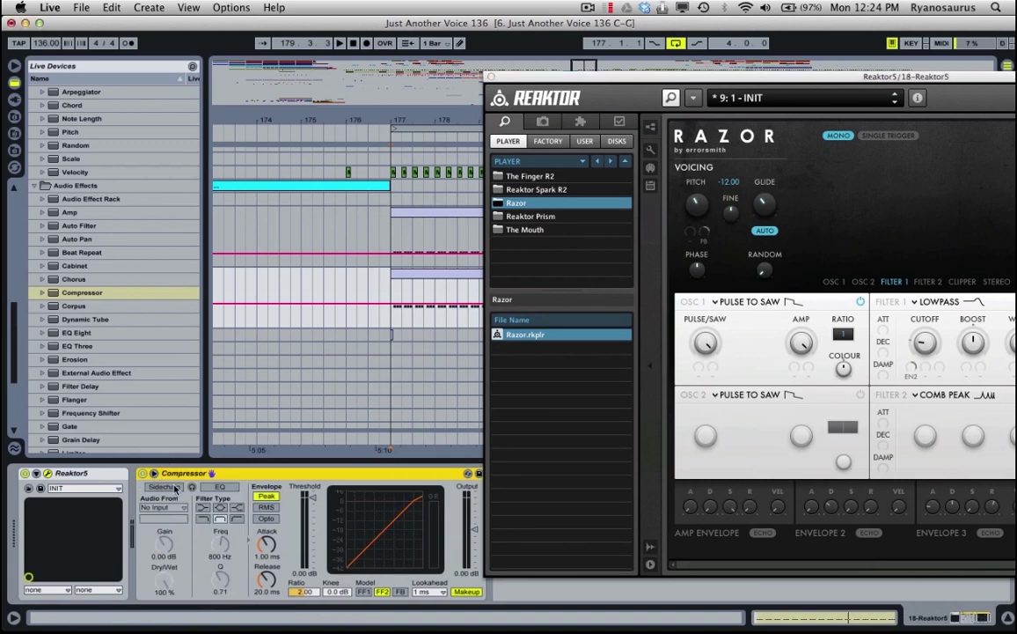
left_click(163, 508)
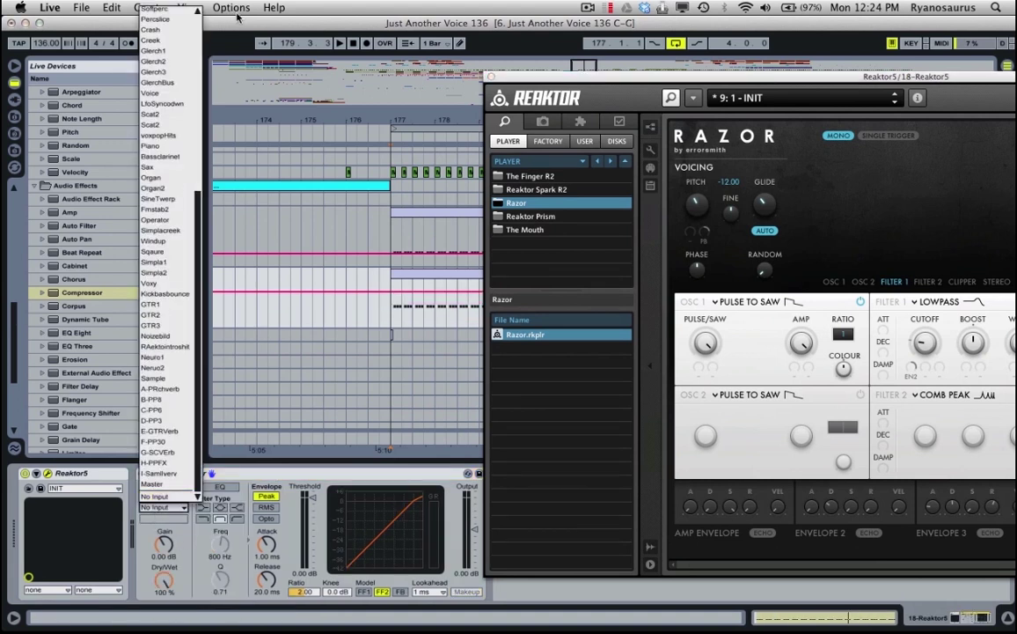
scroll(181, 87, "up", 5)
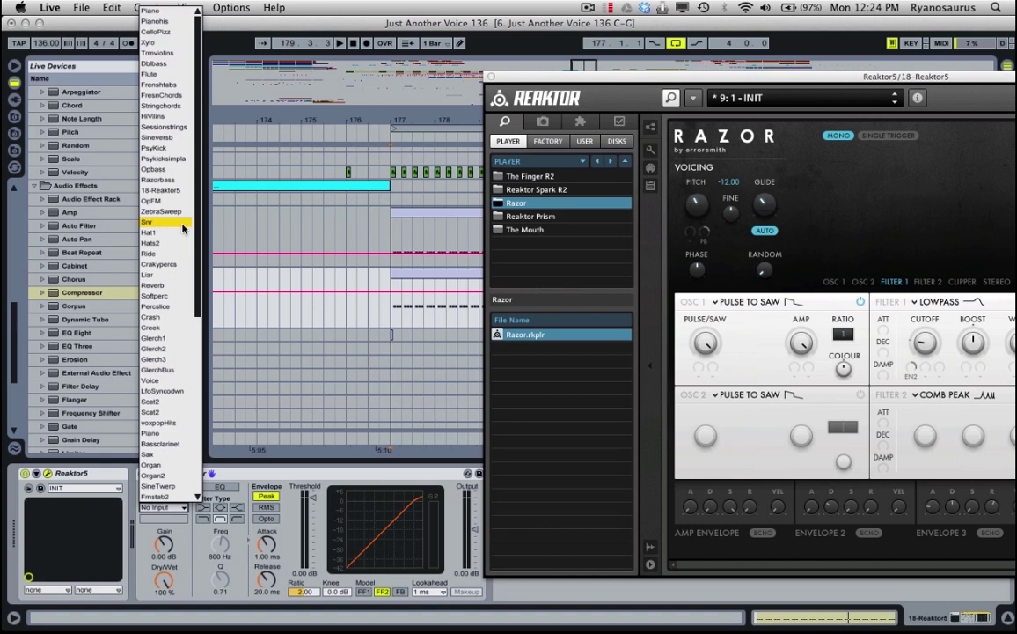
scroll(173, 101, "down", 2)
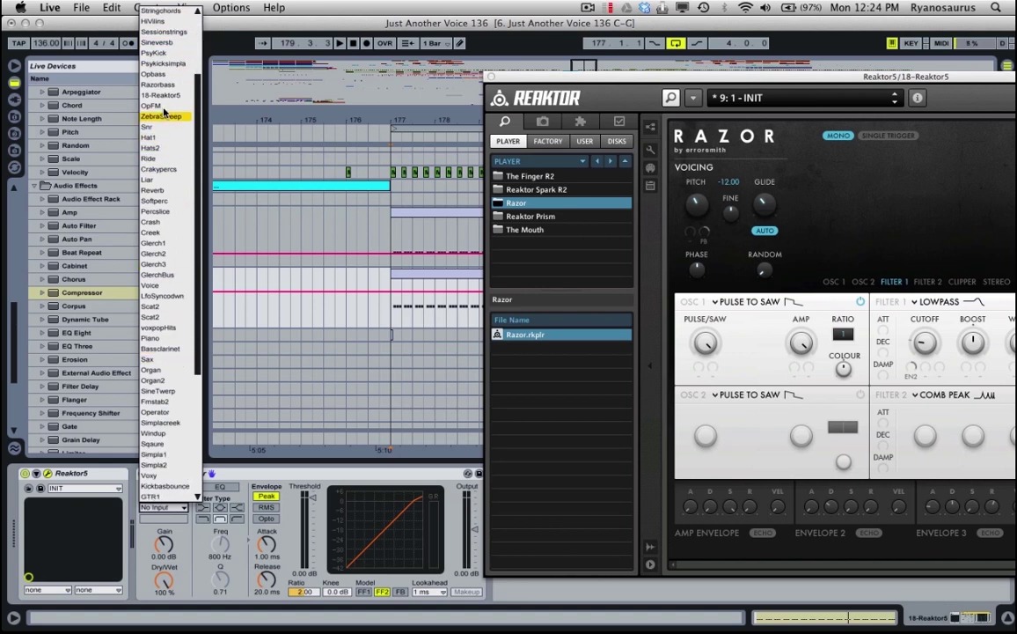
left_click(162, 51)
Step: Play the loop, set the Compressor's model to FF1 and lower its threshold to -16.9 dB
key("space")
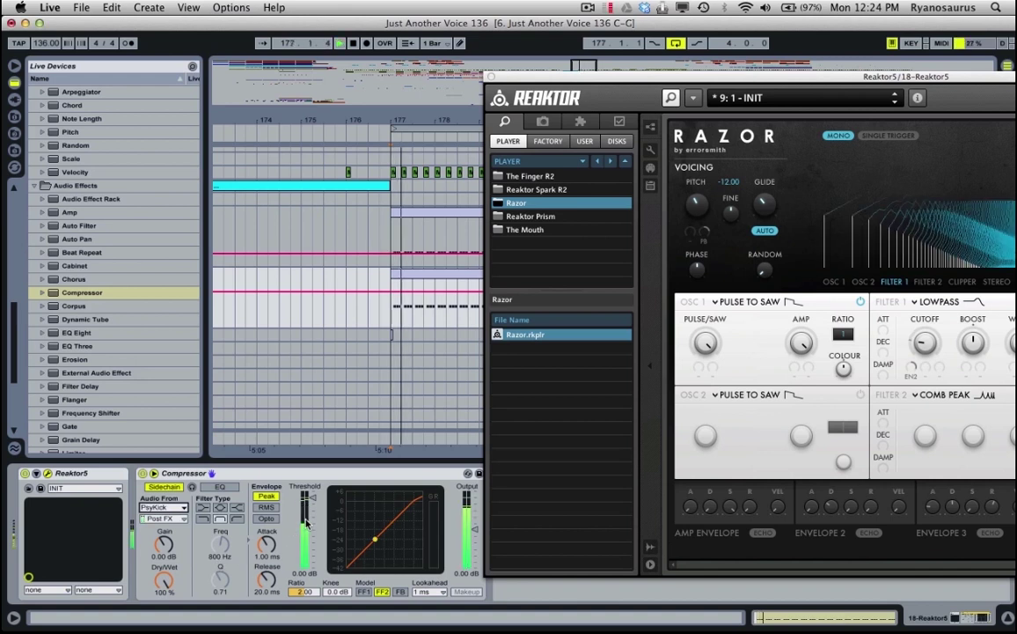
left_click(363, 592)
left_click_drag(312, 520, 312, 516)
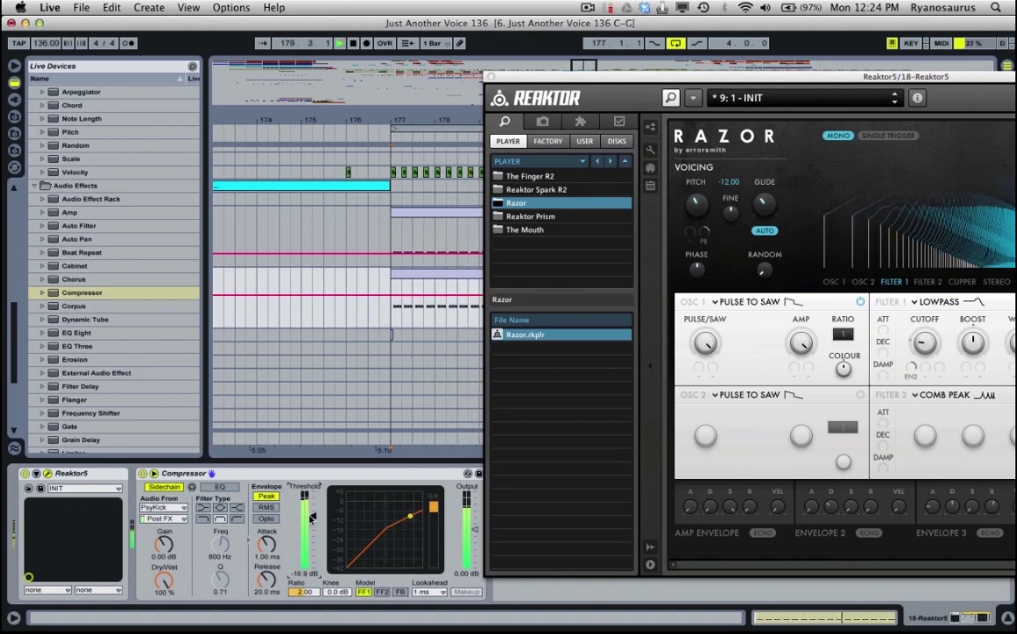
Step: Move the Reaktor window aside and compare the 18 Reaktor5 bass with Razorbass by muting and unmuting both tracks, ending with only 18 Reaktor5 active
left_click_drag(598, 82, 270, 517)
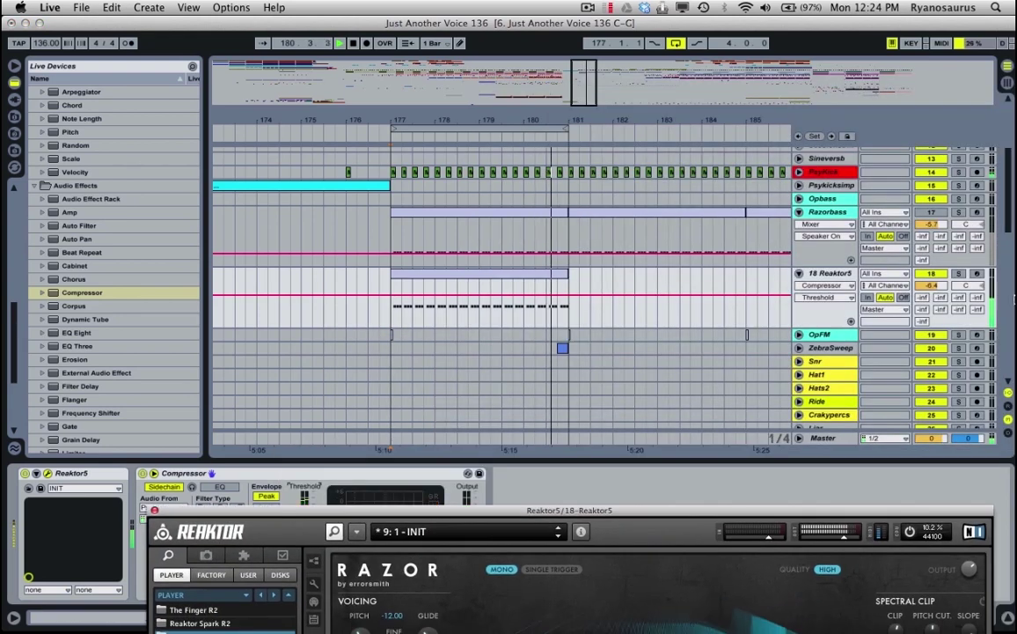
left_click(931, 274)
left_click(931, 274)
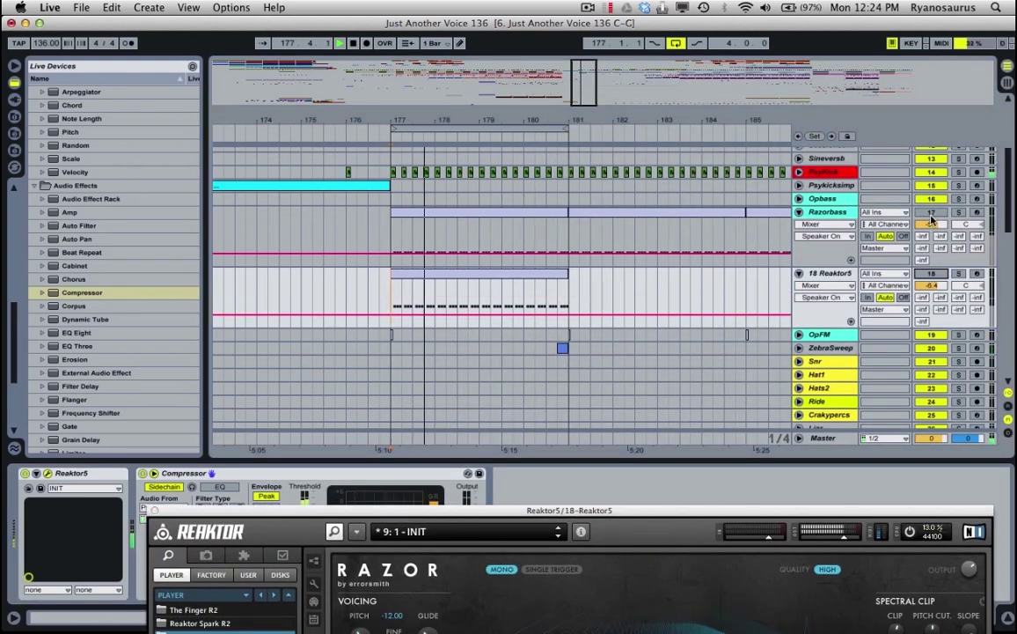
left_click(931, 212)
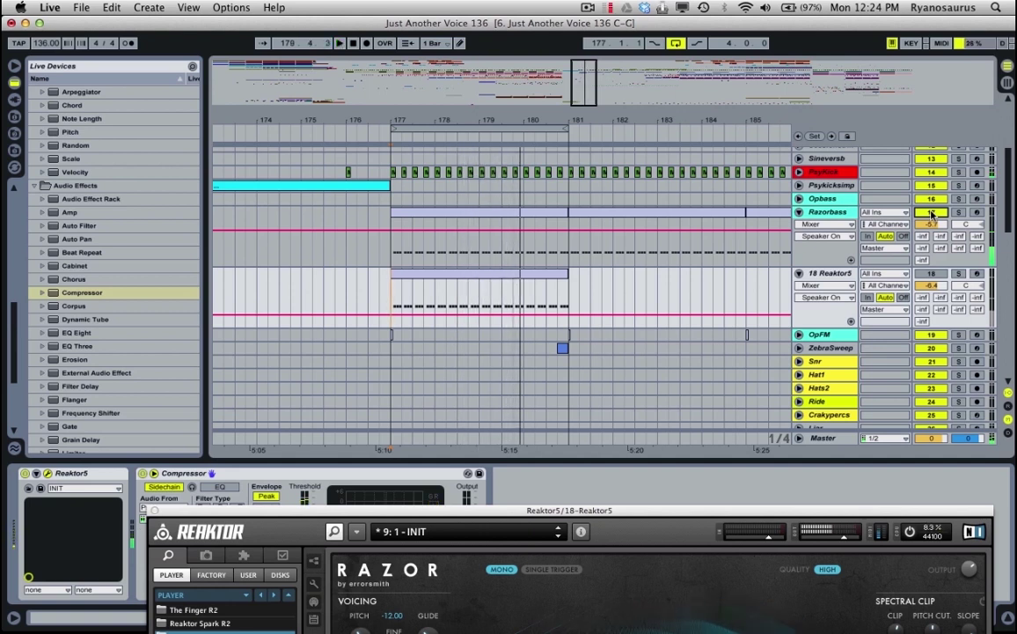
left_click(932, 212)
left_click(931, 273)
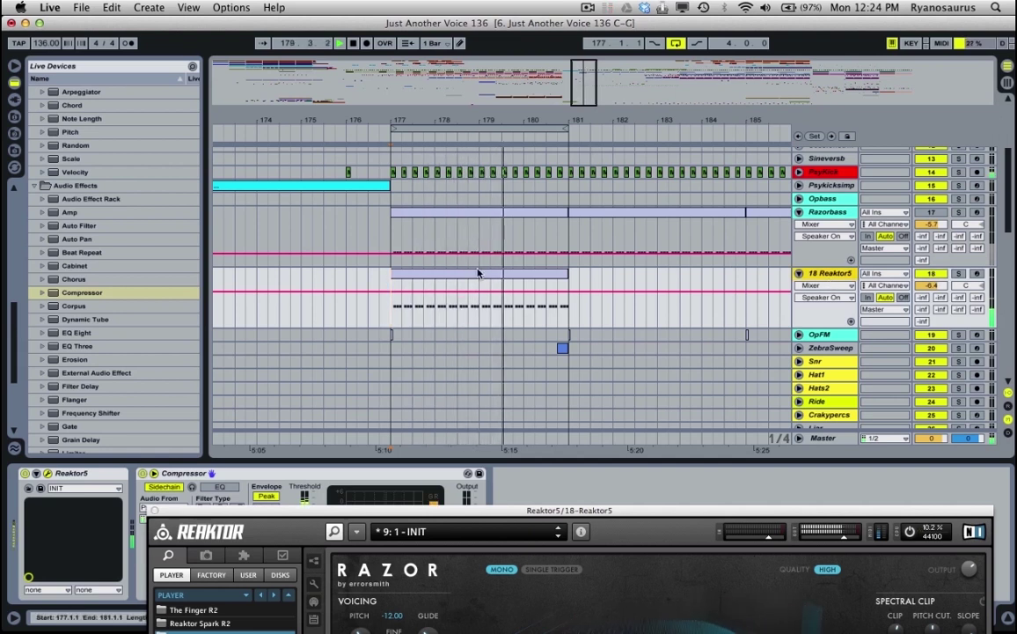
left_click(480, 310)
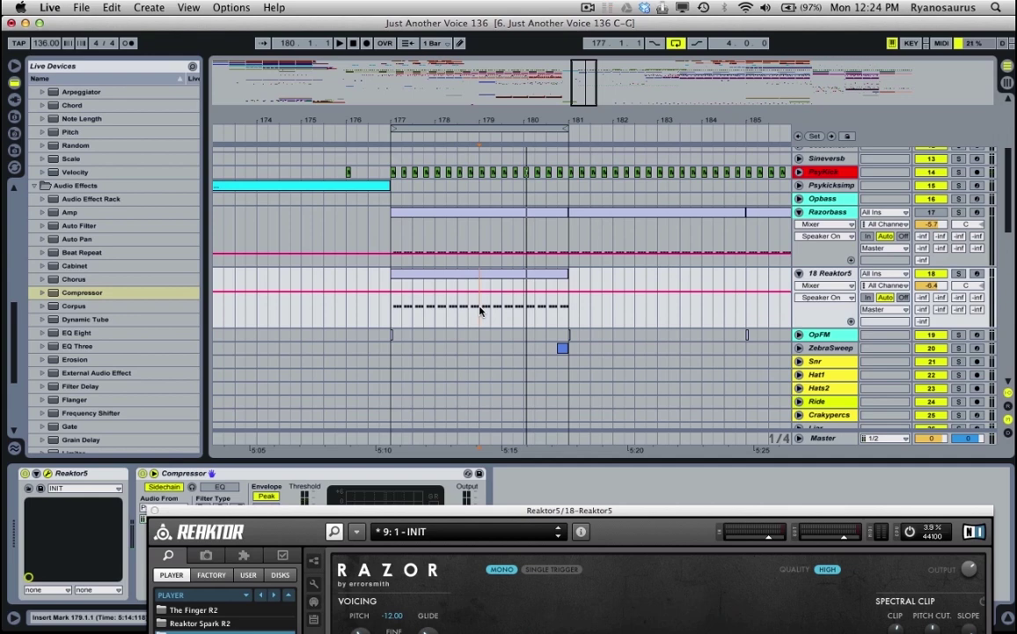